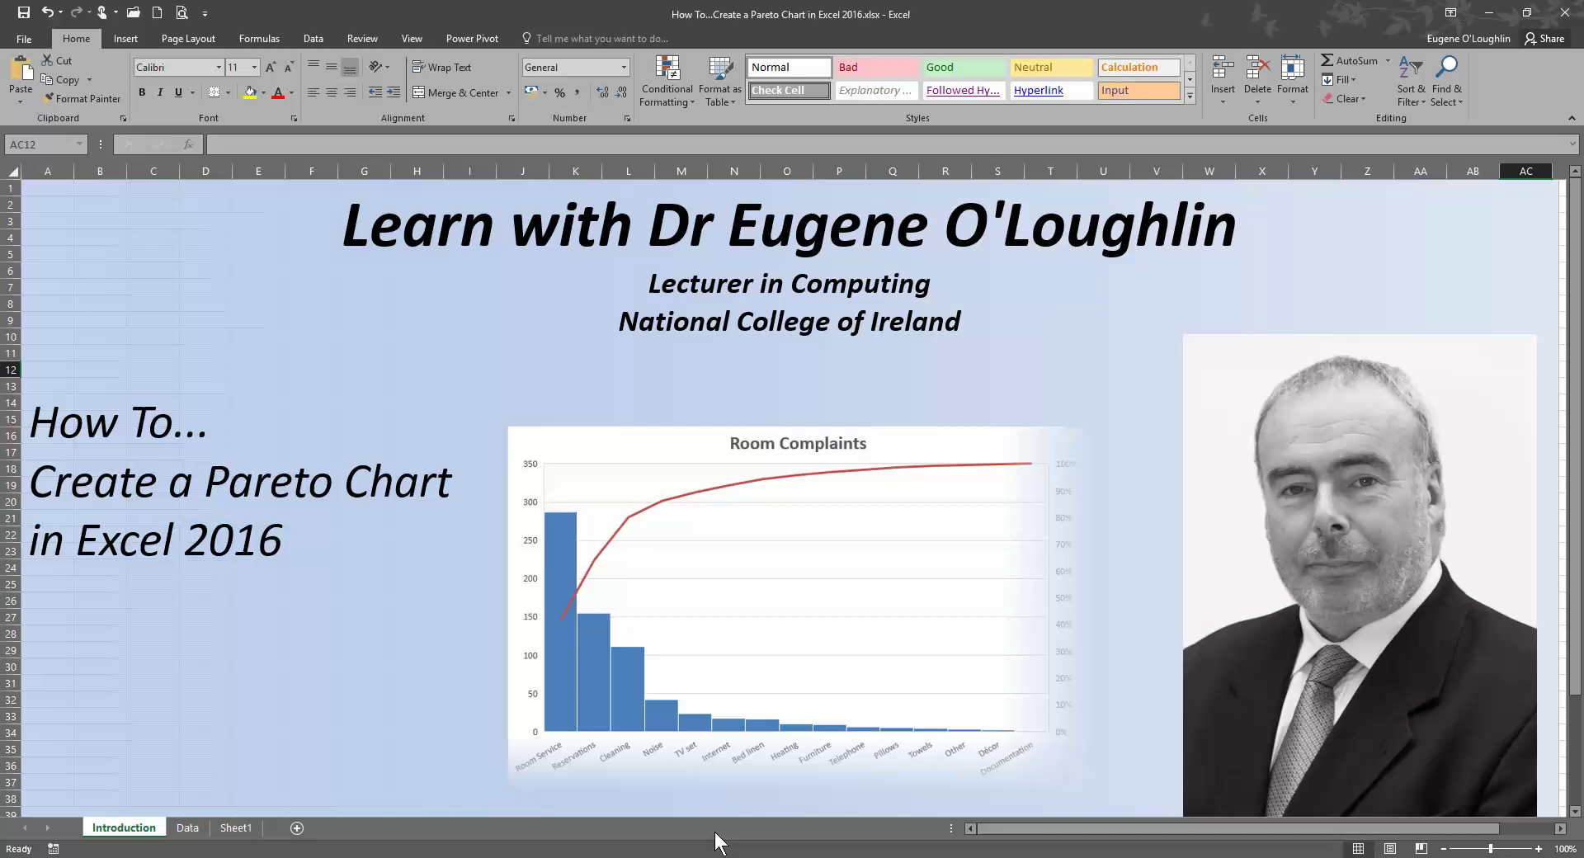
Switch to the Data sheet that holds the complaint table
click(186, 827)
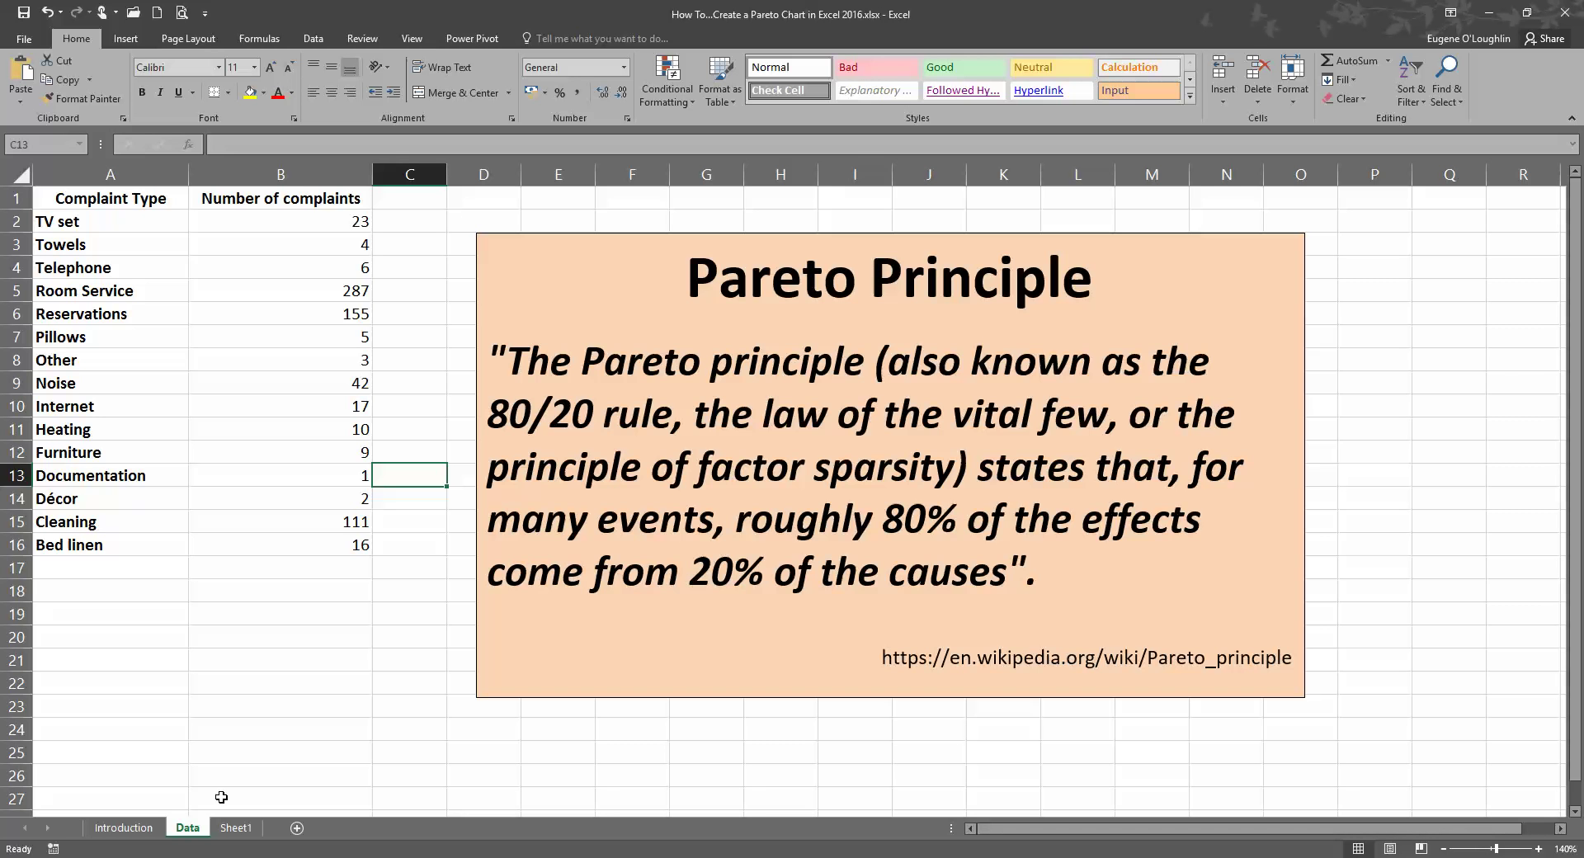
Drag the Pareto Principle text box to the far right of the Data sheet
click(515, 235)
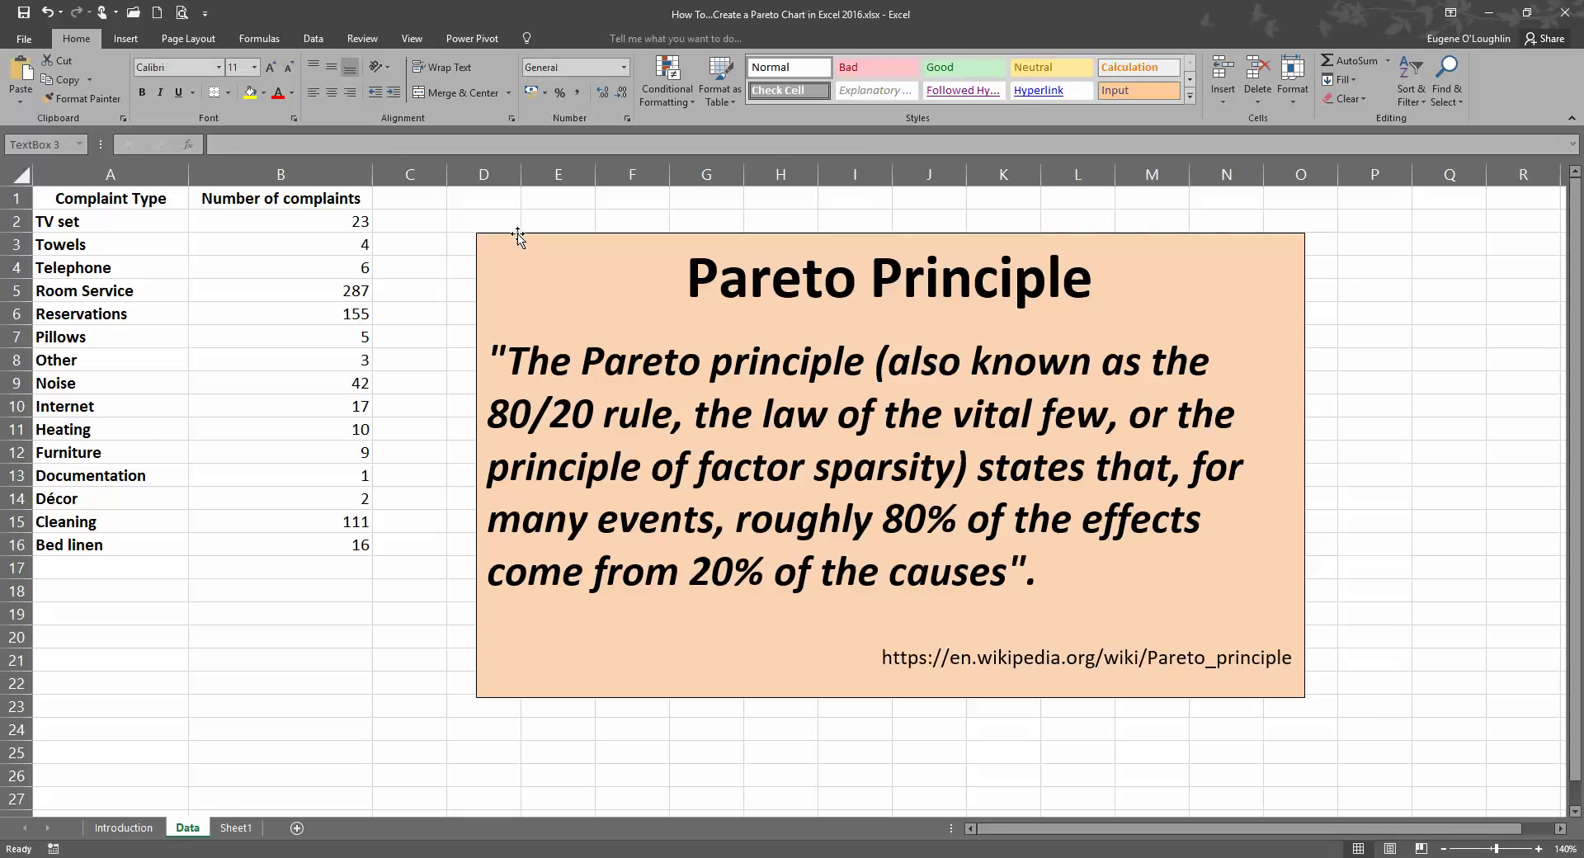
drag(507, 236, 1542, 529)
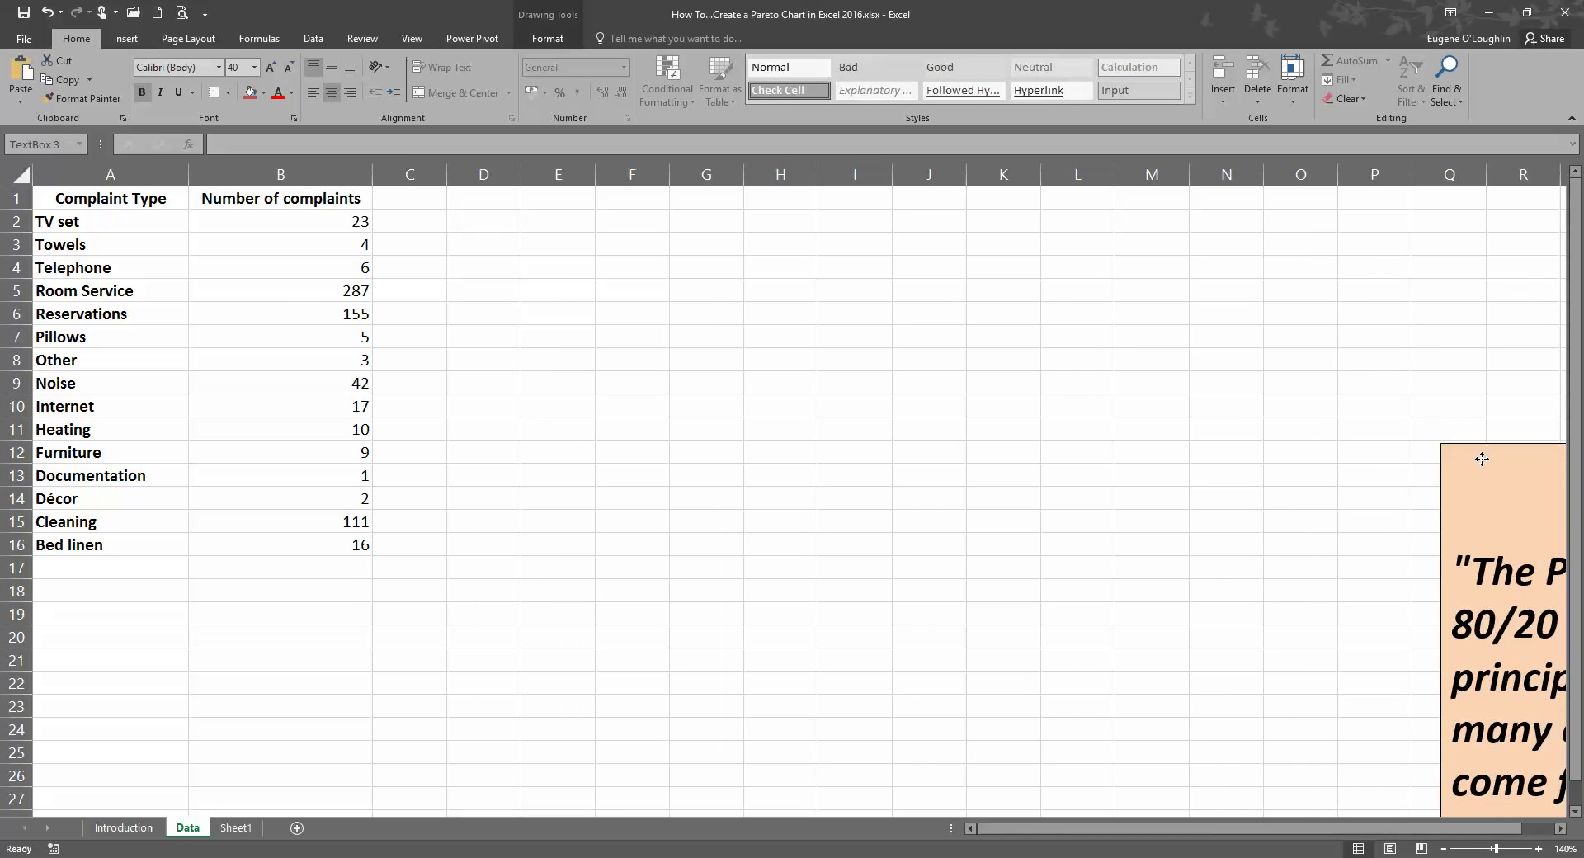
click(505, 312)
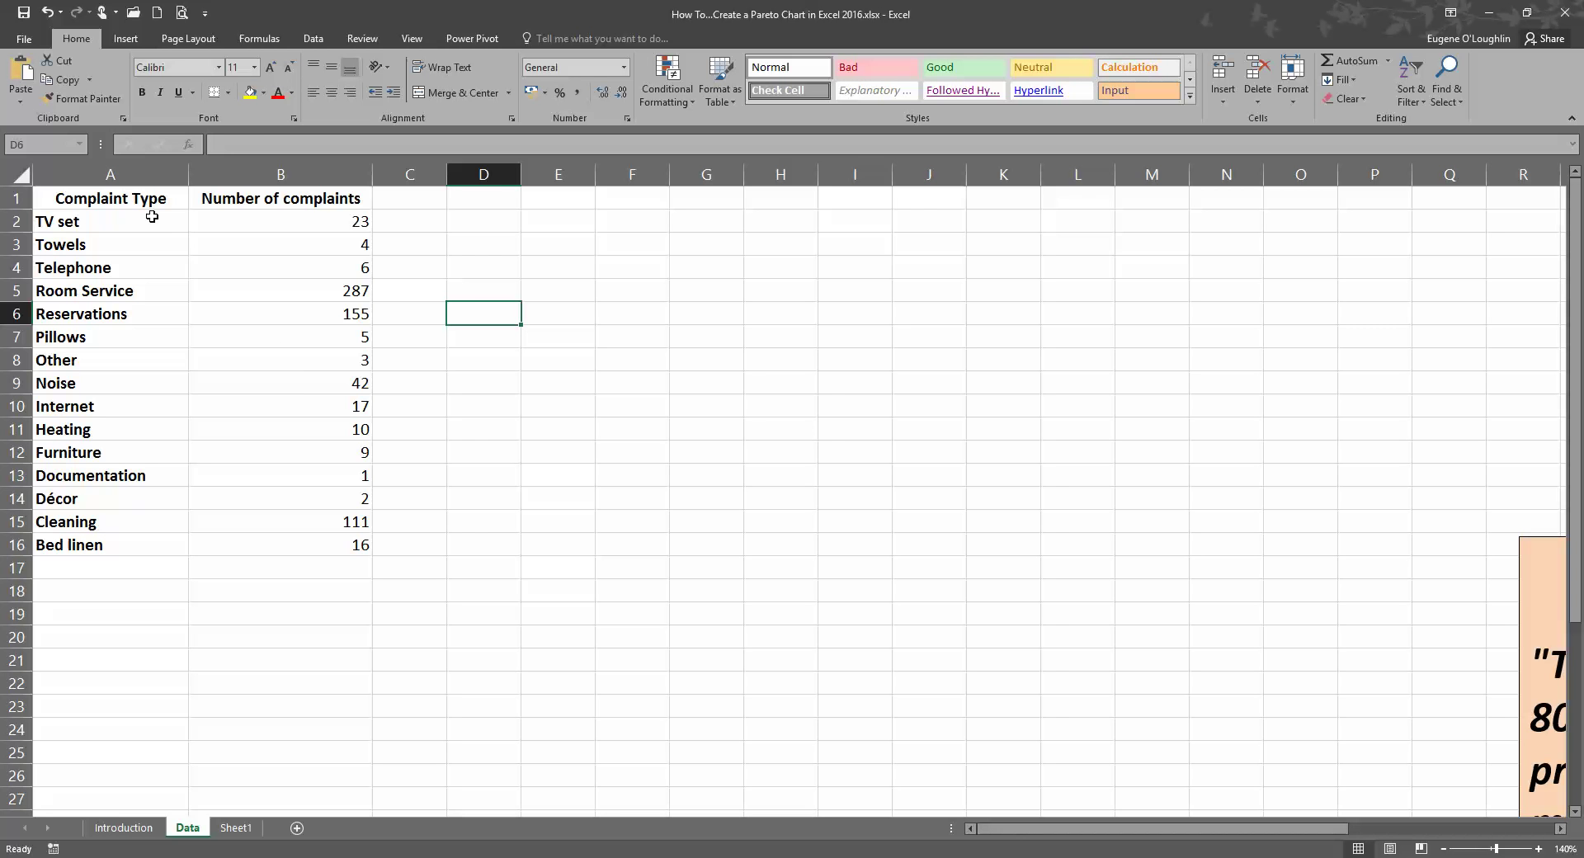
Select the complaint table A1:B16, from the headers through Bed linen
click(86, 202)
drag(85, 202, 348, 543)
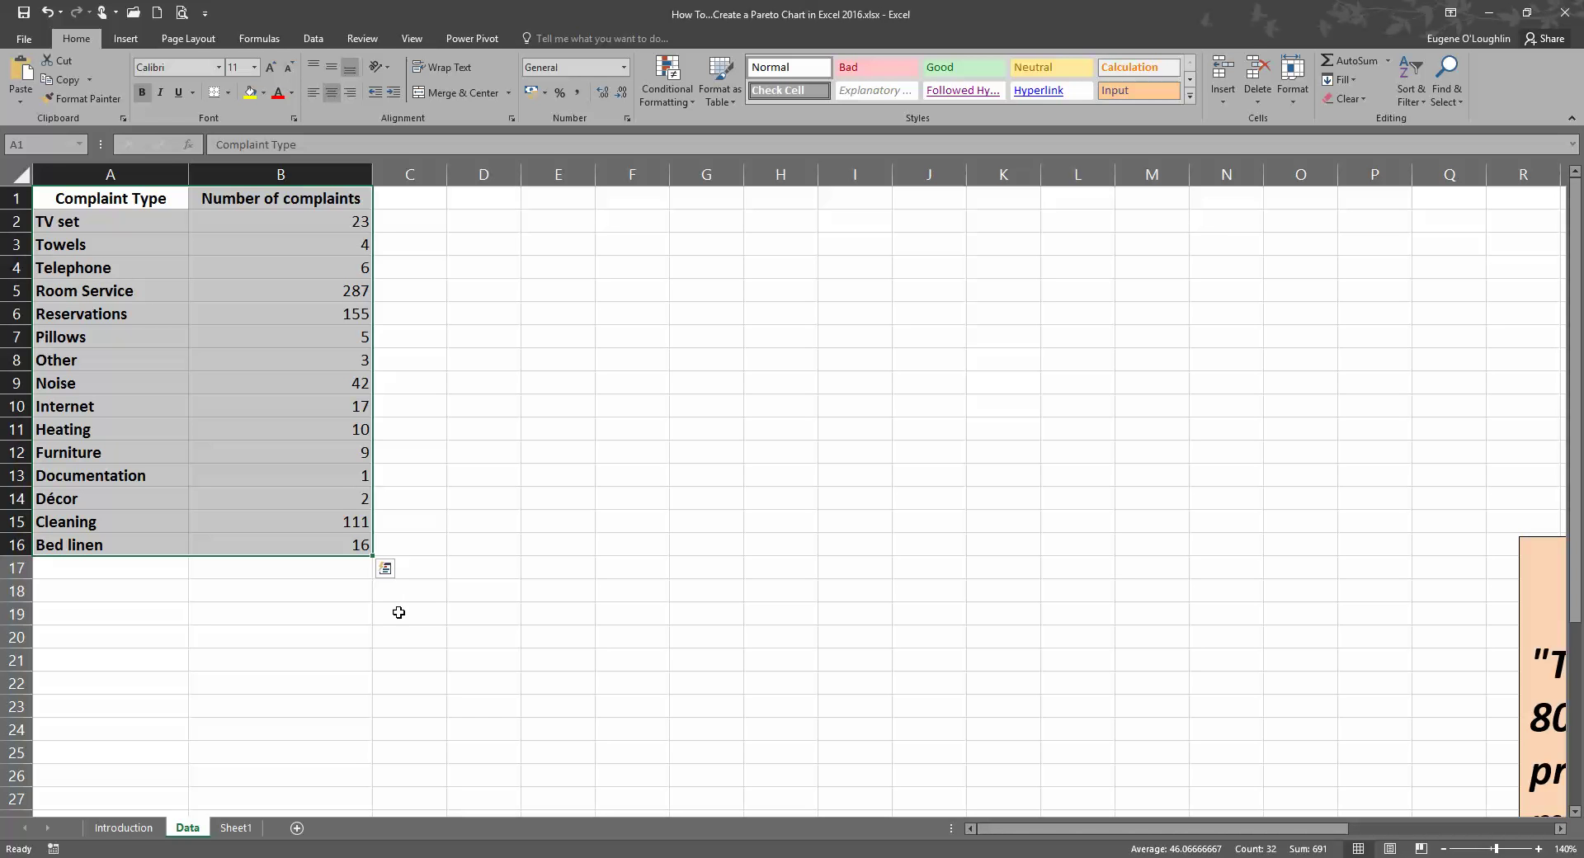
click(130, 39)
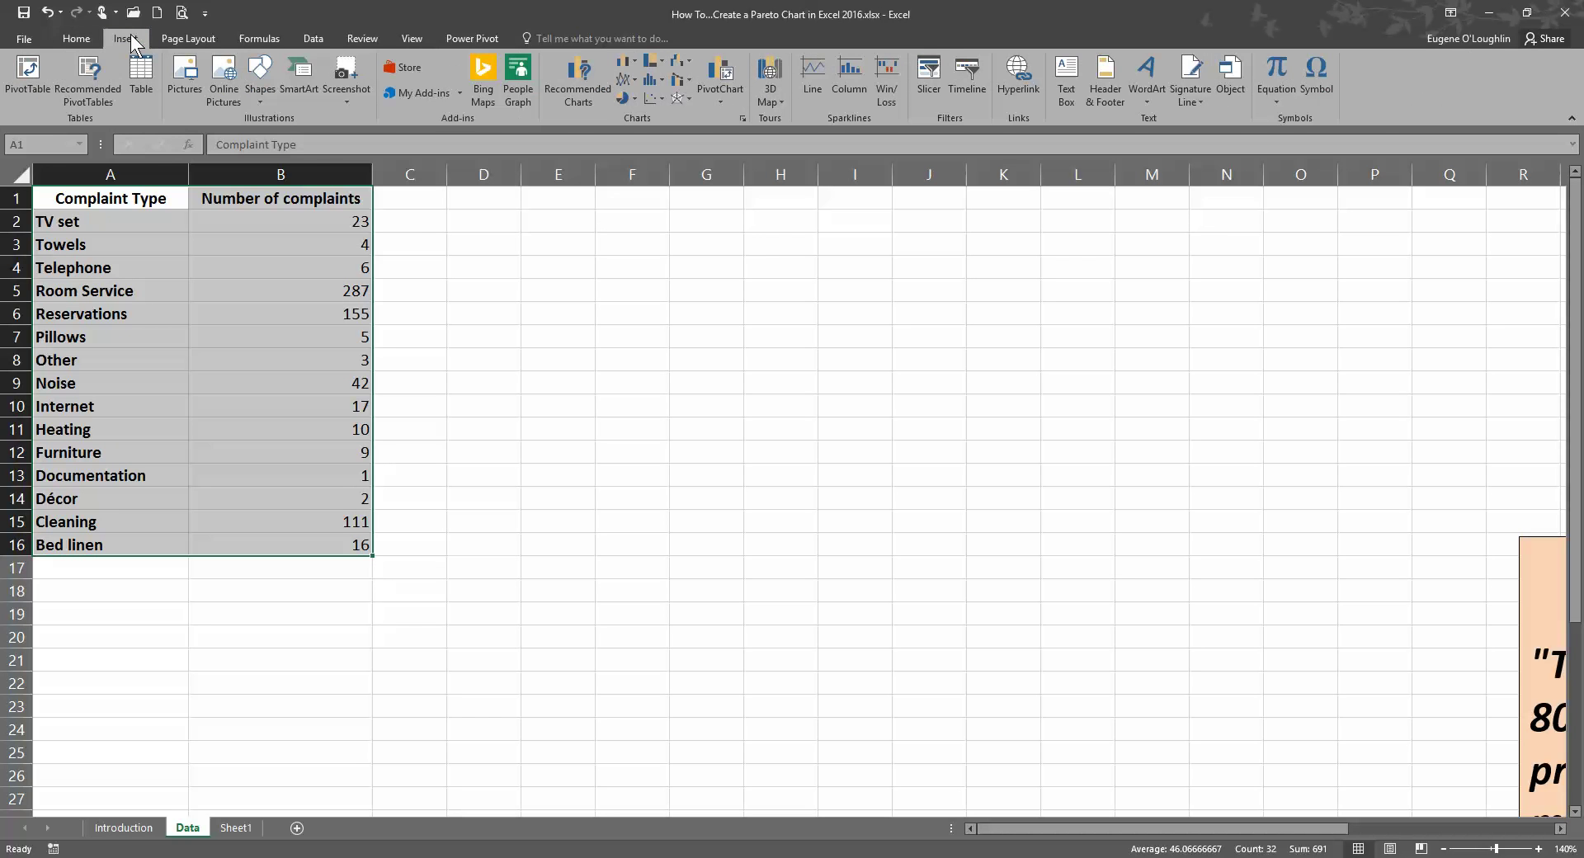
Insert the Pareto chart from the Recommended Charts choices for the complaint data
click(591, 76)
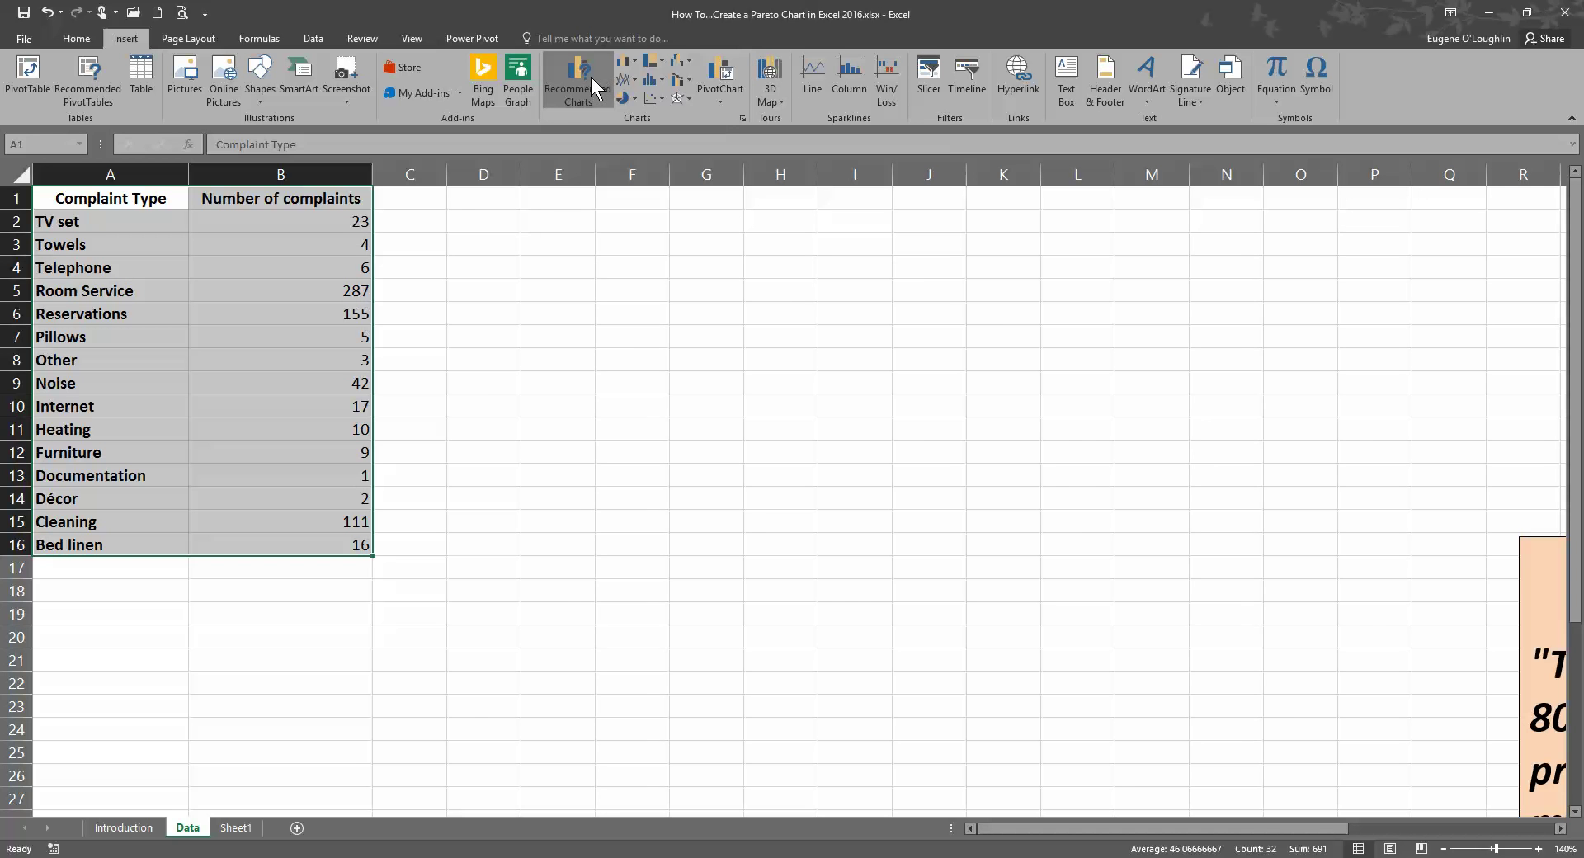
drag(1008, 240, 709, 208)
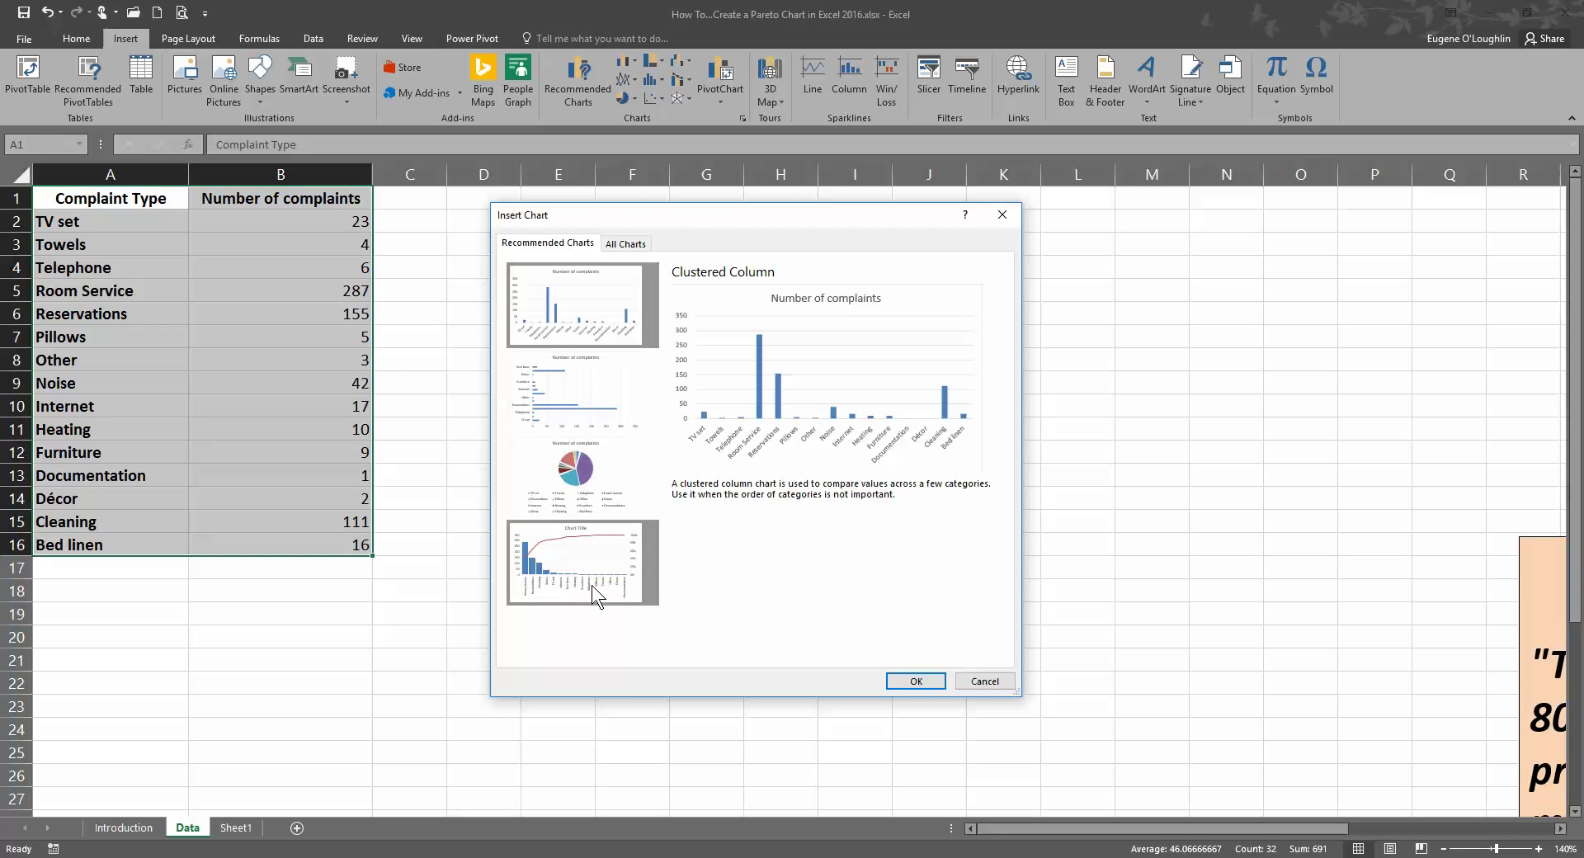
scroll(551, 572, down, 2)
scroll(572, 528, up, 2)
click(593, 563)
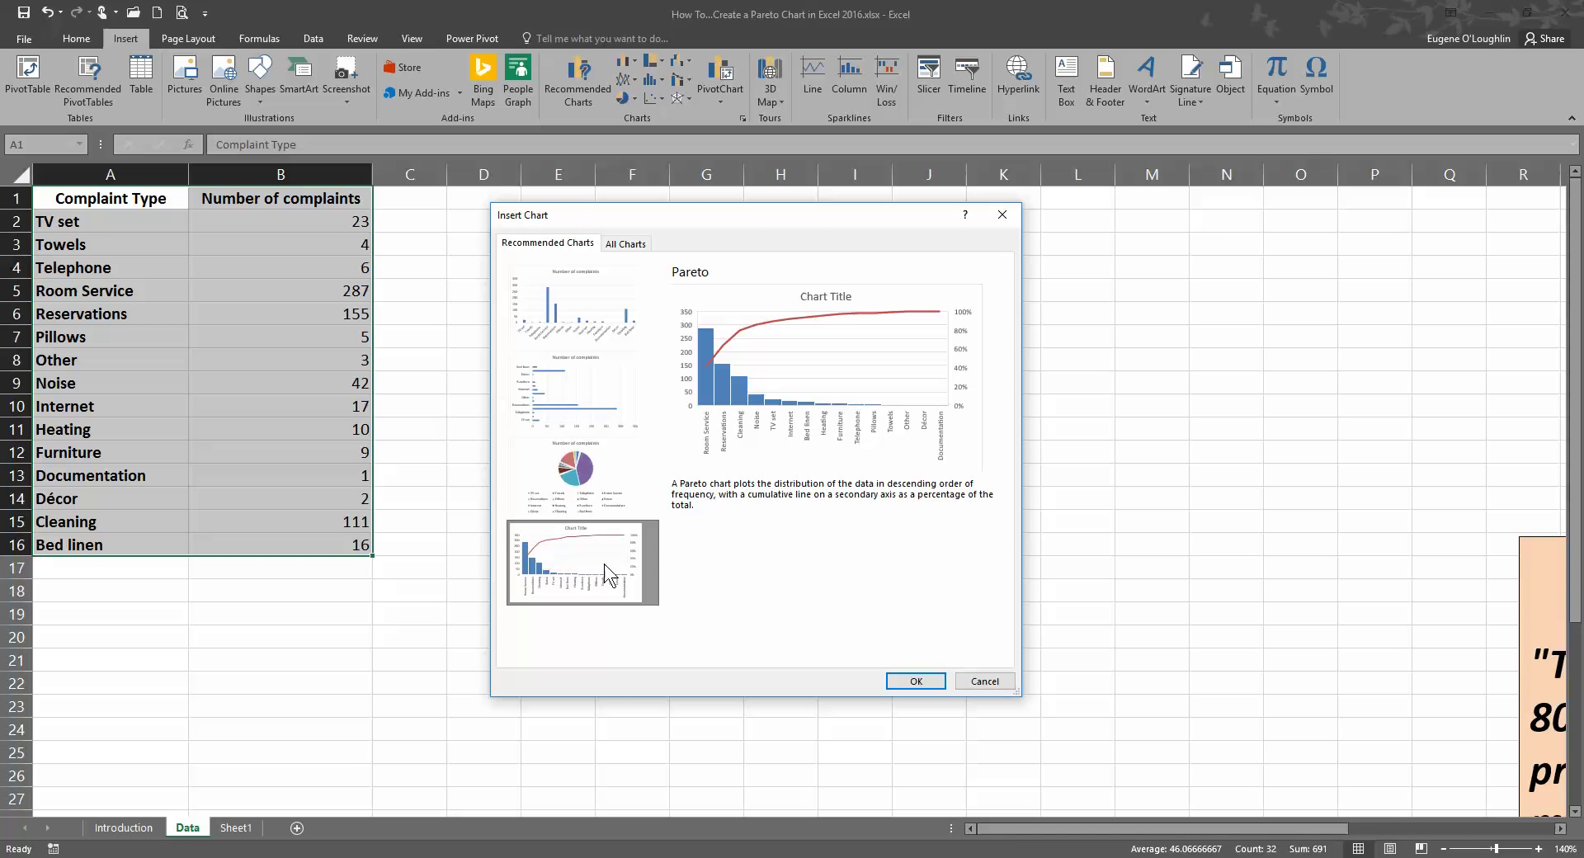
click(918, 683)
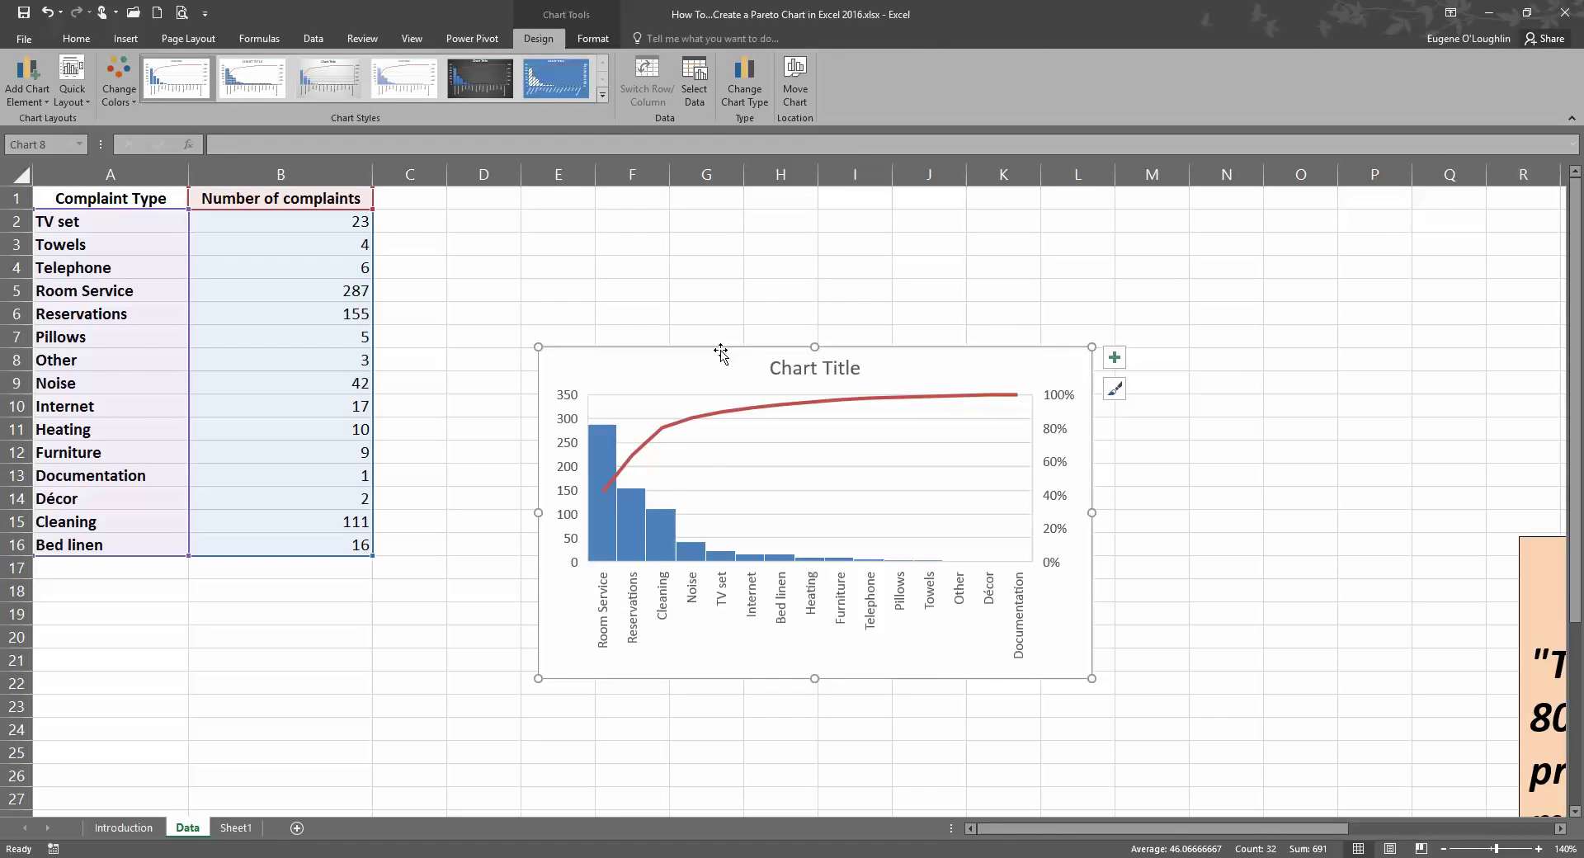
Position the Pareto chart beside the table and enlarge it across columns C to M
drag(719, 345, 558, 183)
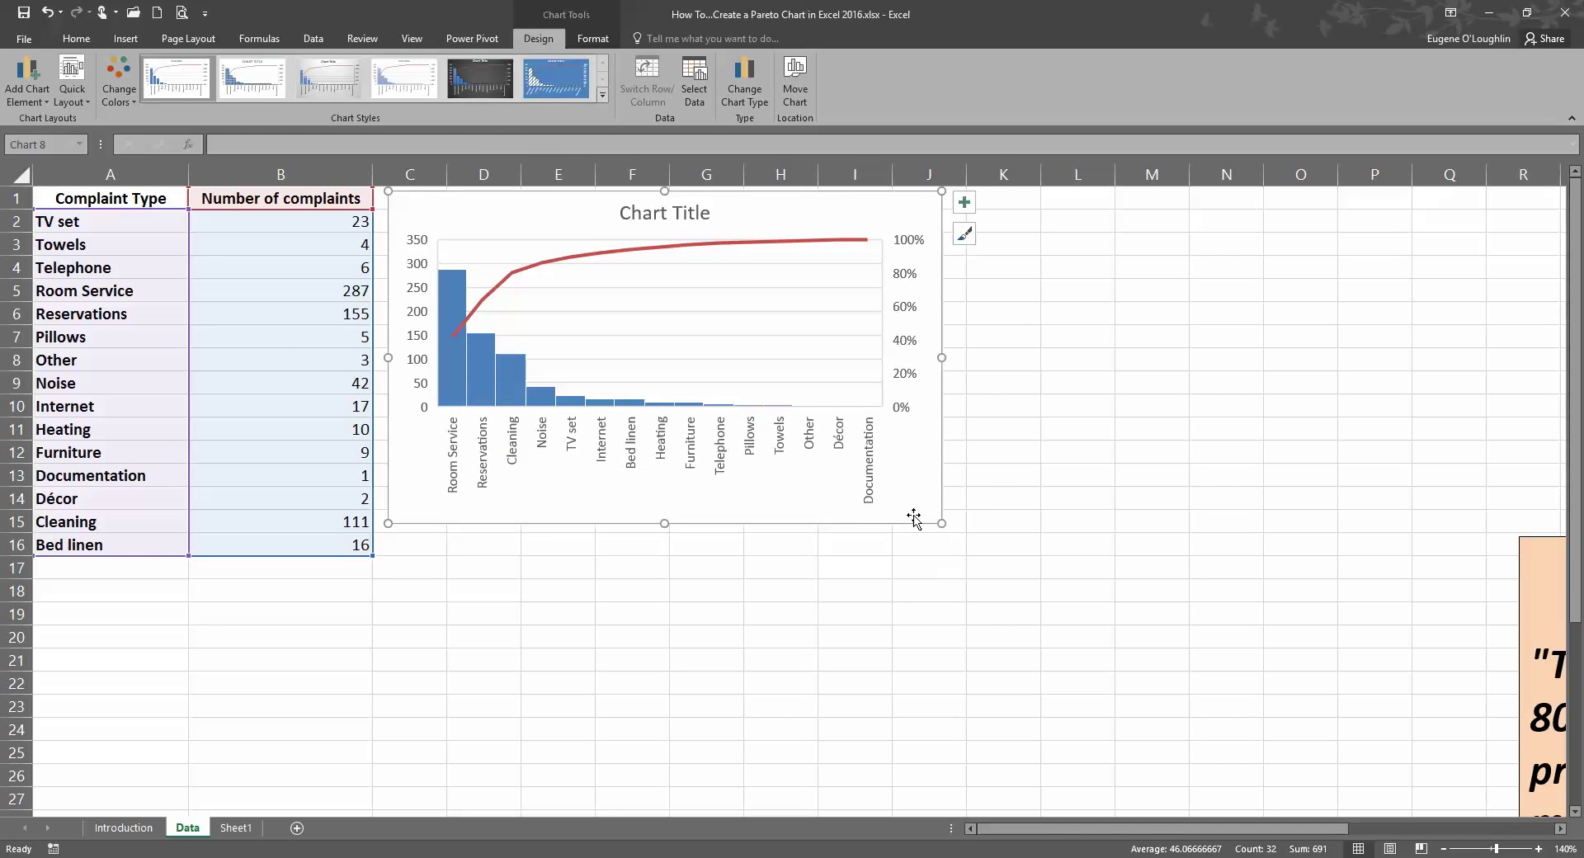
drag(941, 523, 1260, 804)
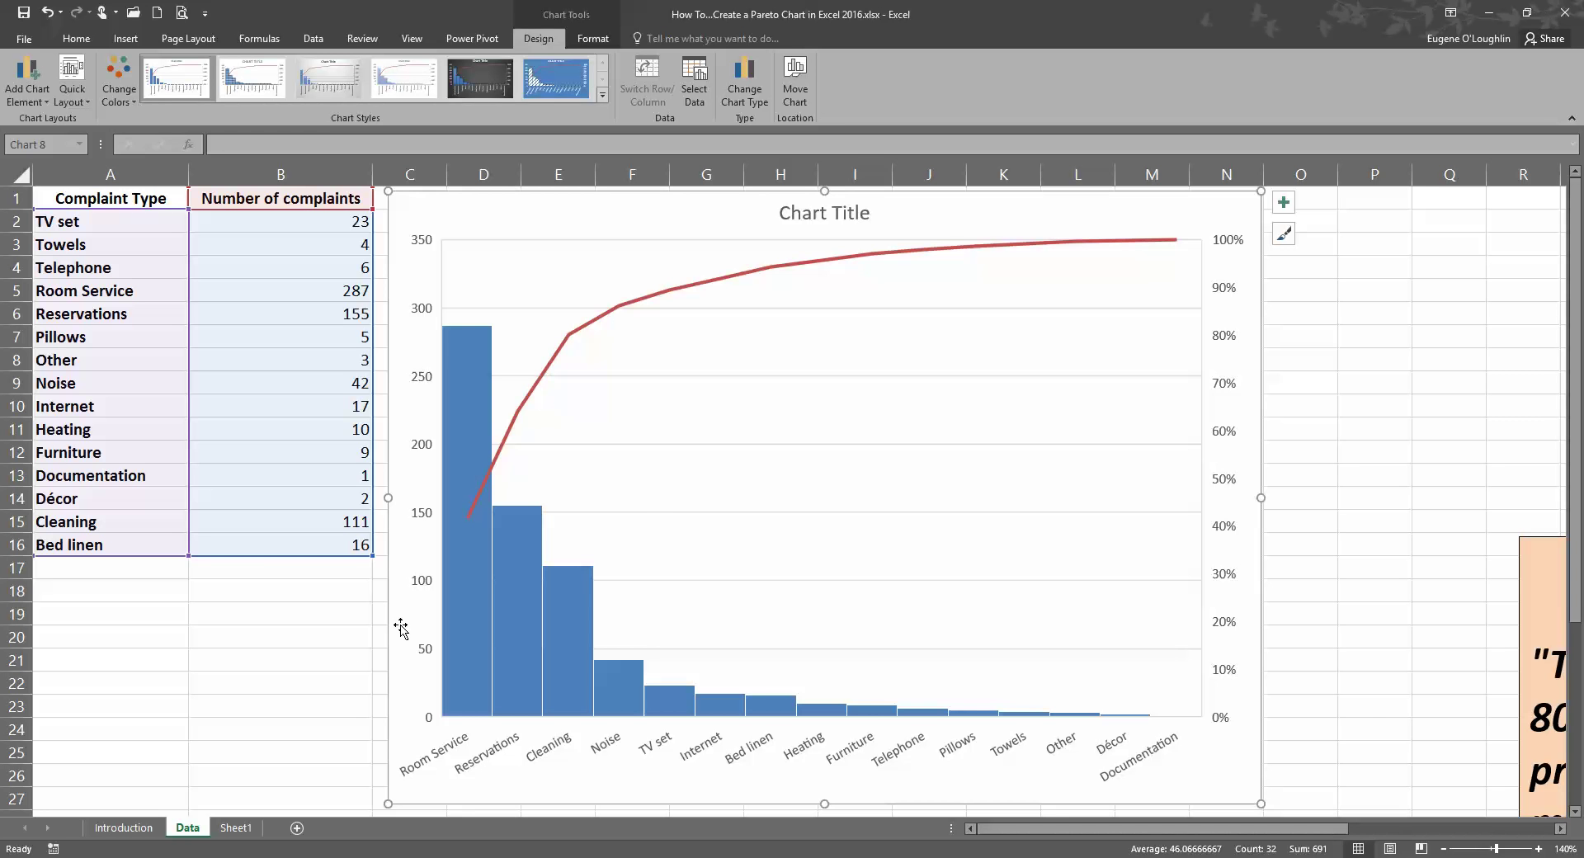
Replace the chart title with 'Room Complaints' in bold, size 20
double_click(817, 216)
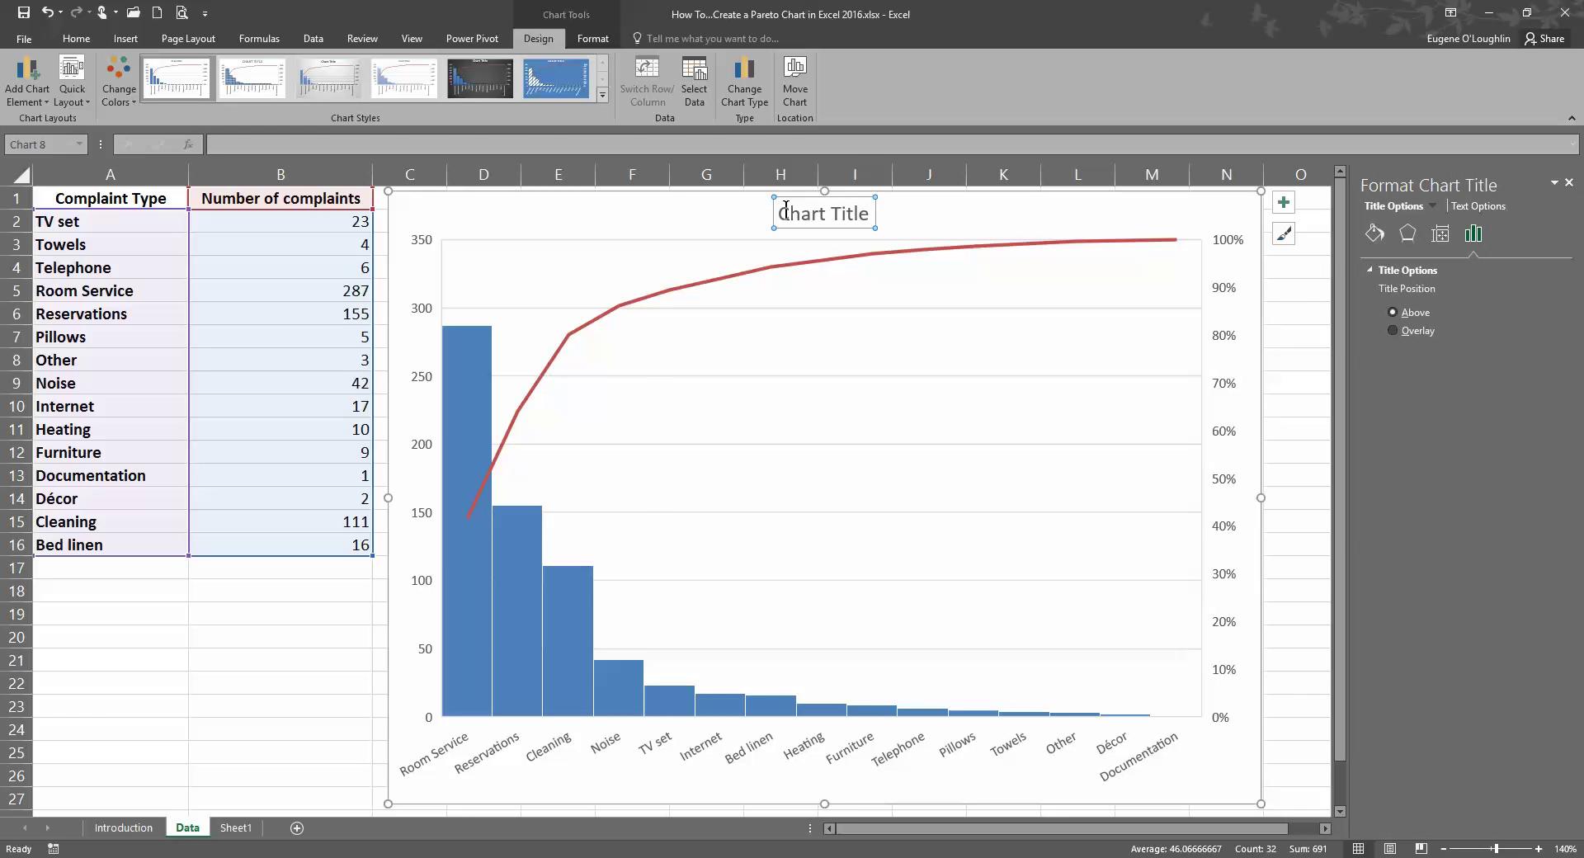
drag(780, 213, 871, 213)
text(R)
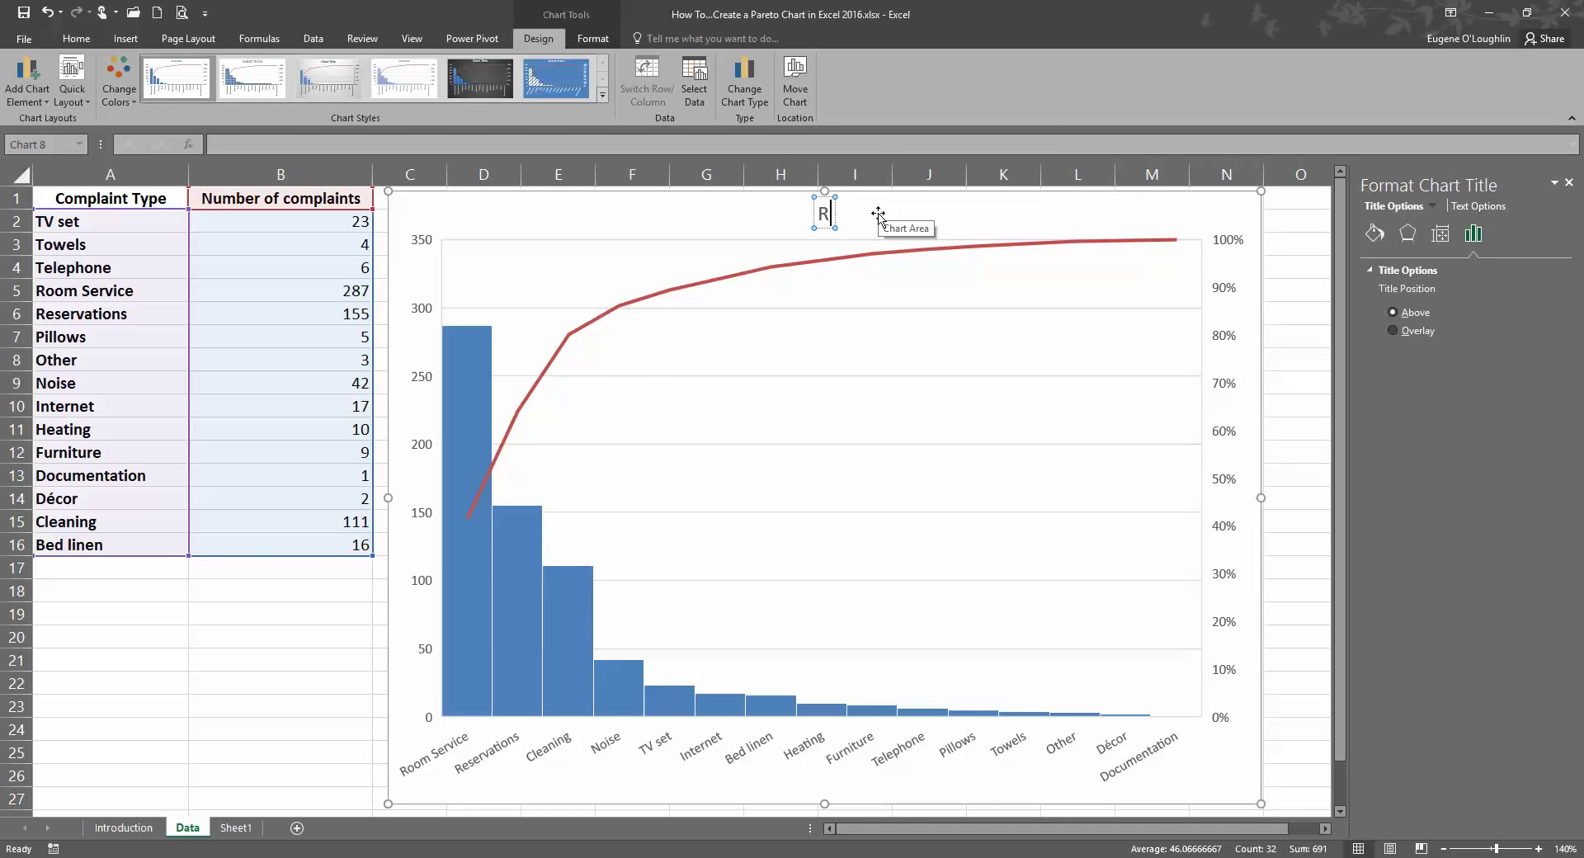
text(oom Complaint)
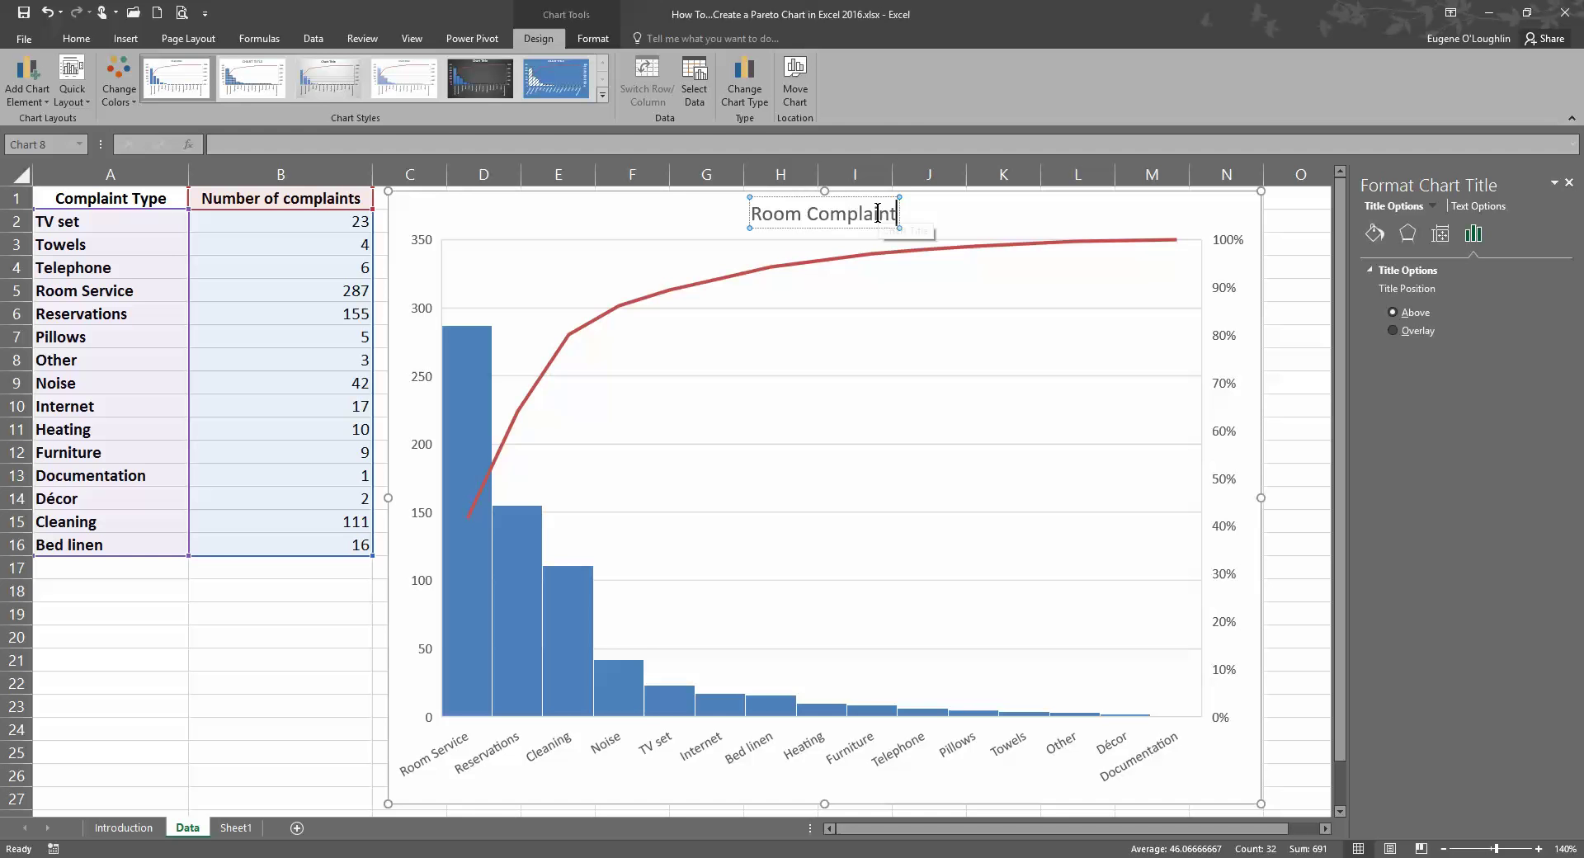
text(s)
triple_click(877, 212)
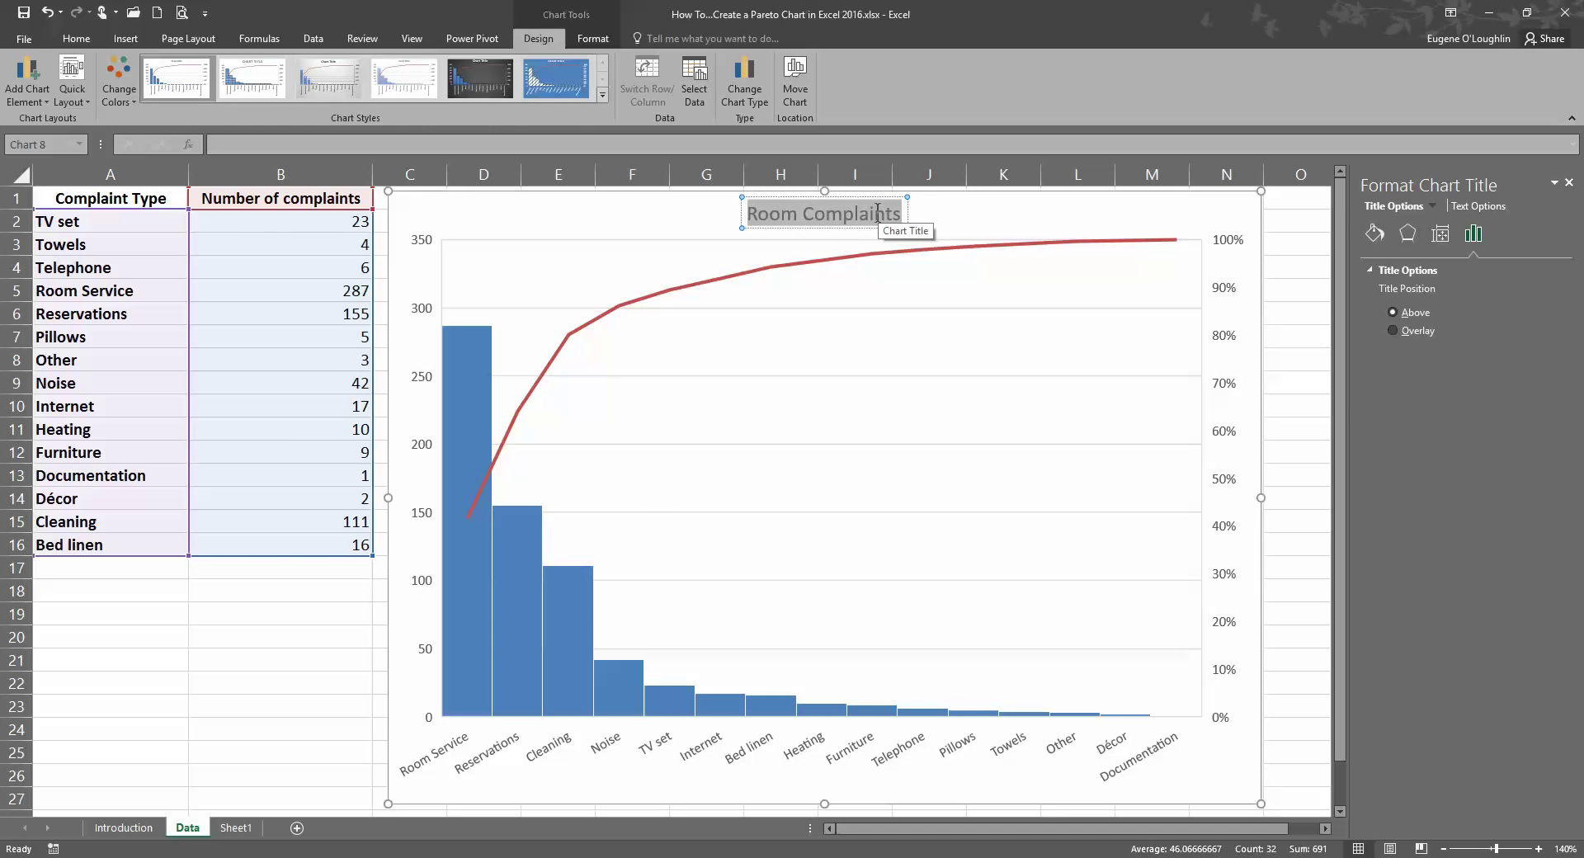
click(76, 38)
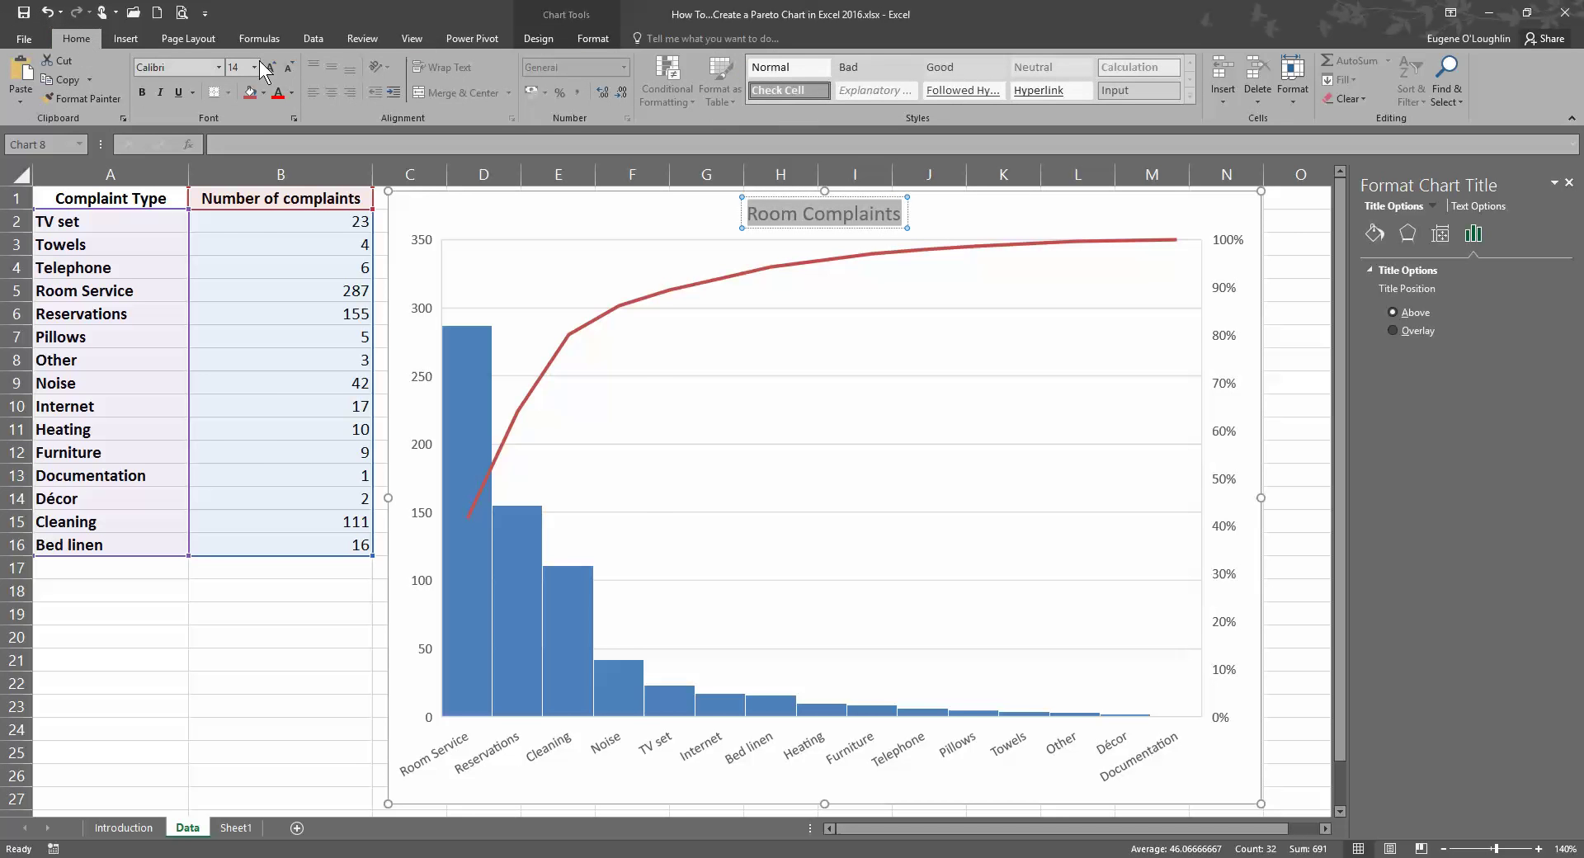
click(254, 67)
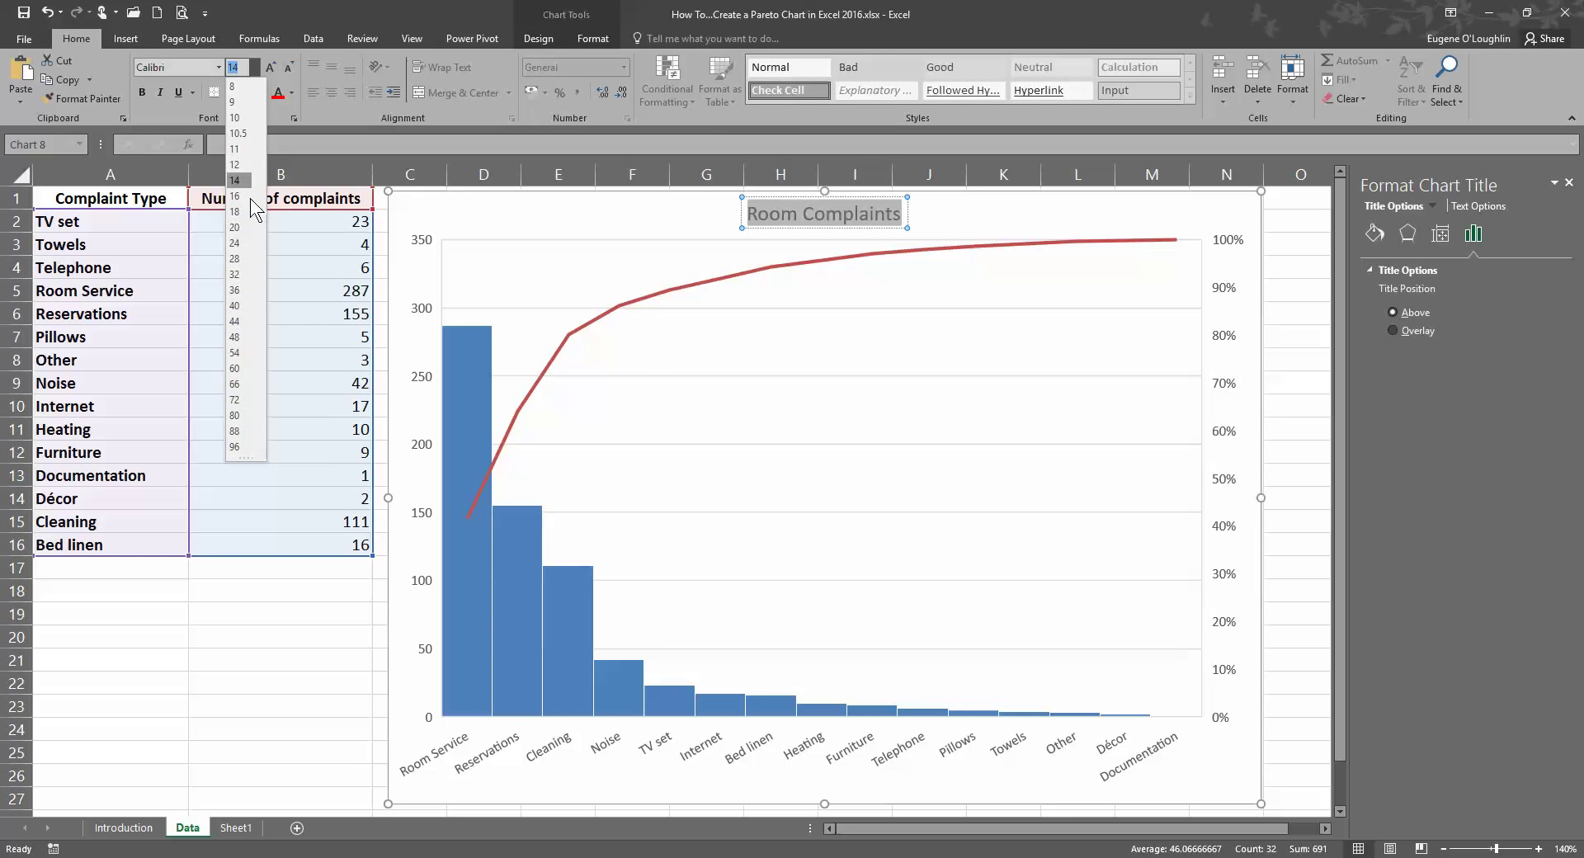
click(237, 227)
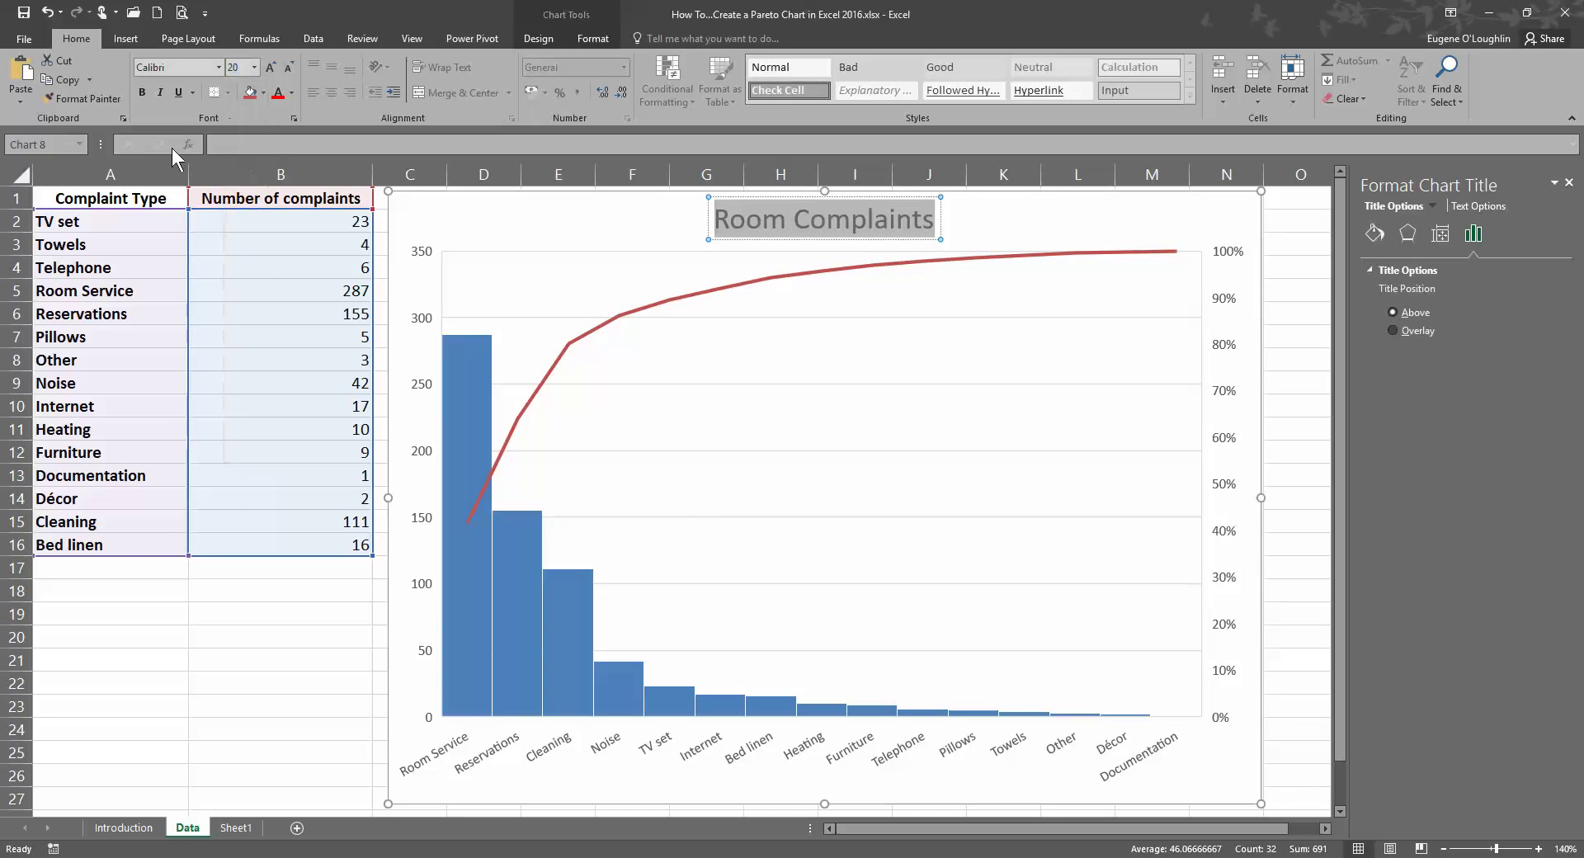
click(141, 92)
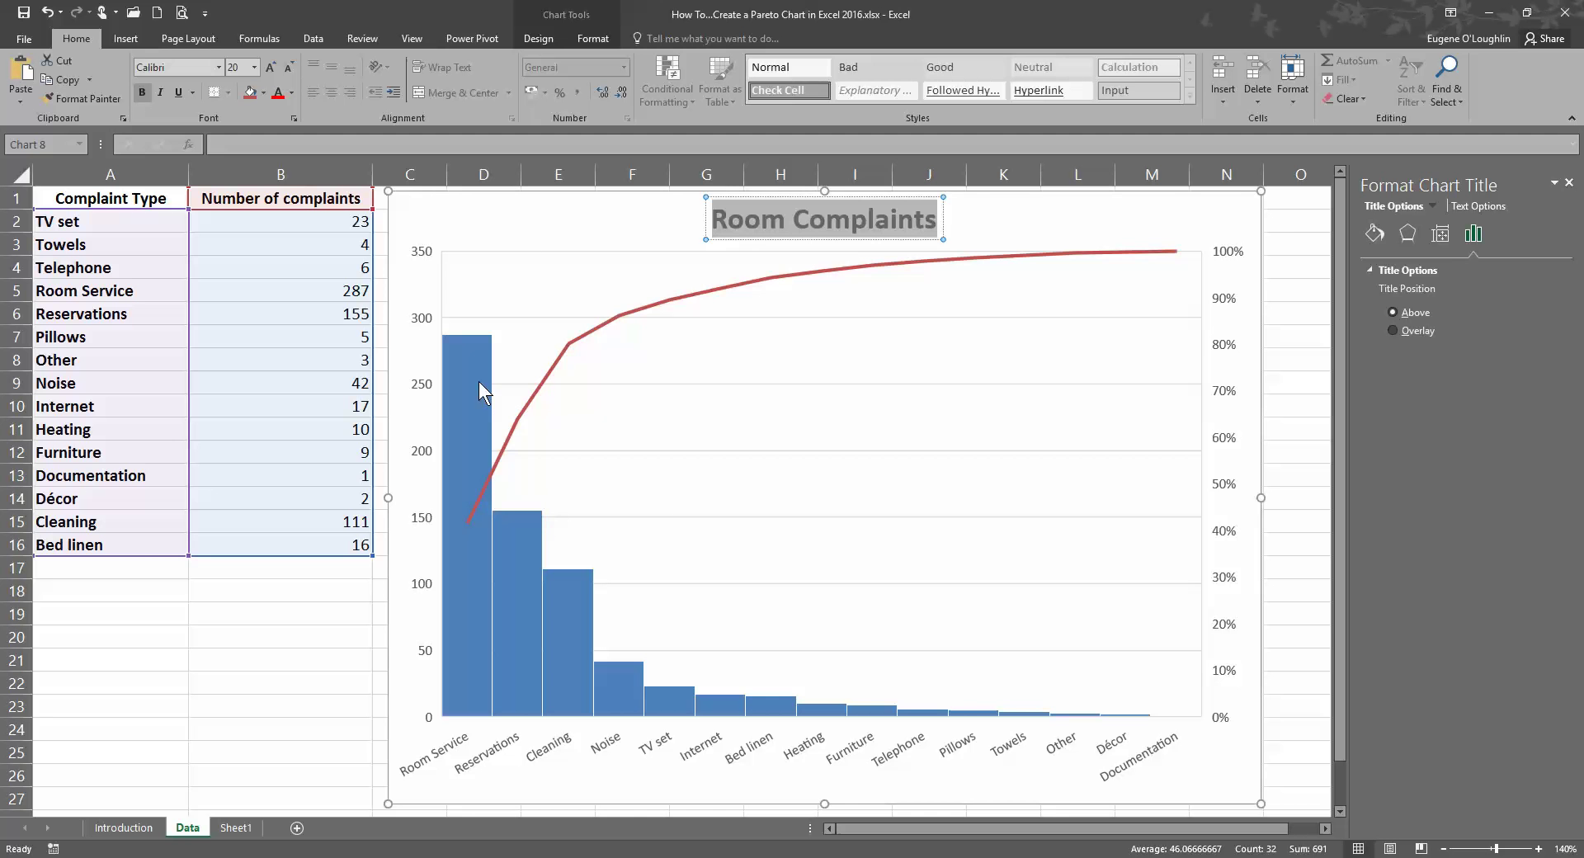
click(599, 242)
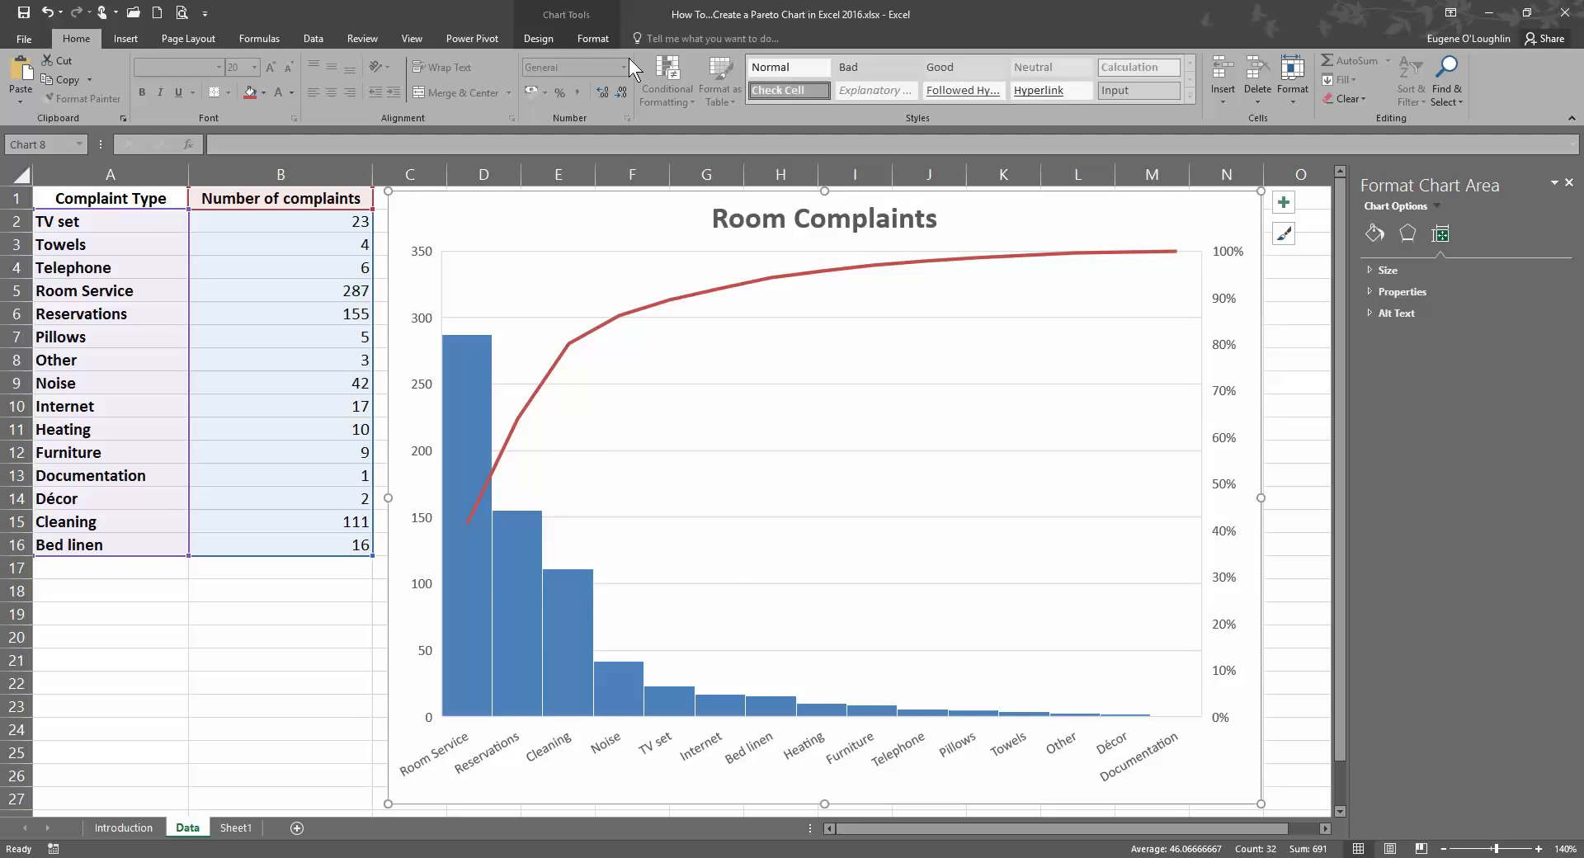
Add Outside End data labels showing each bar's complaint count
click(537, 39)
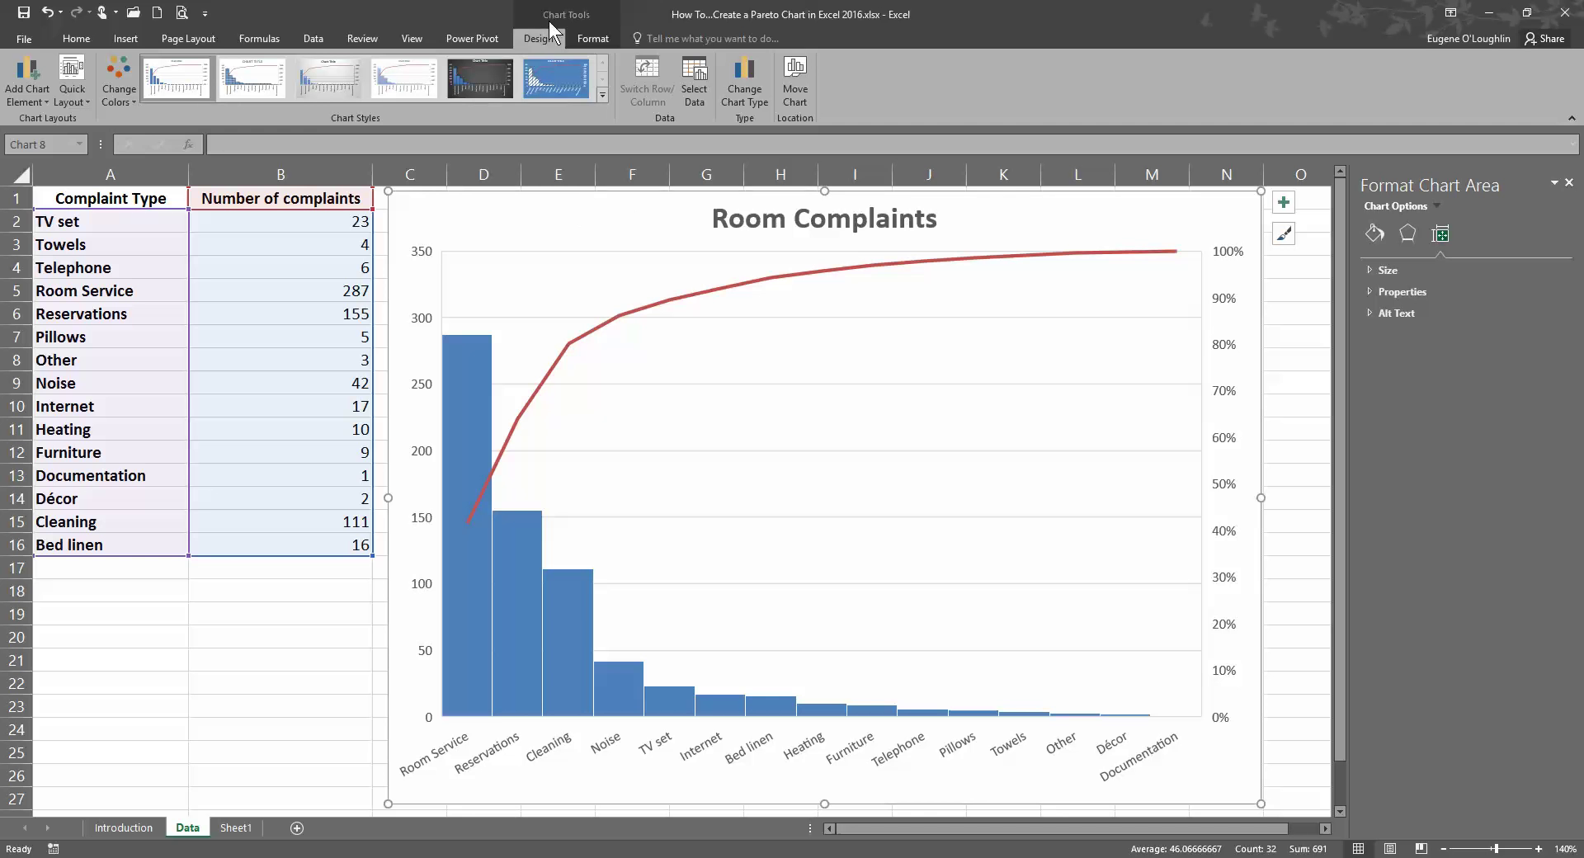
click(31, 99)
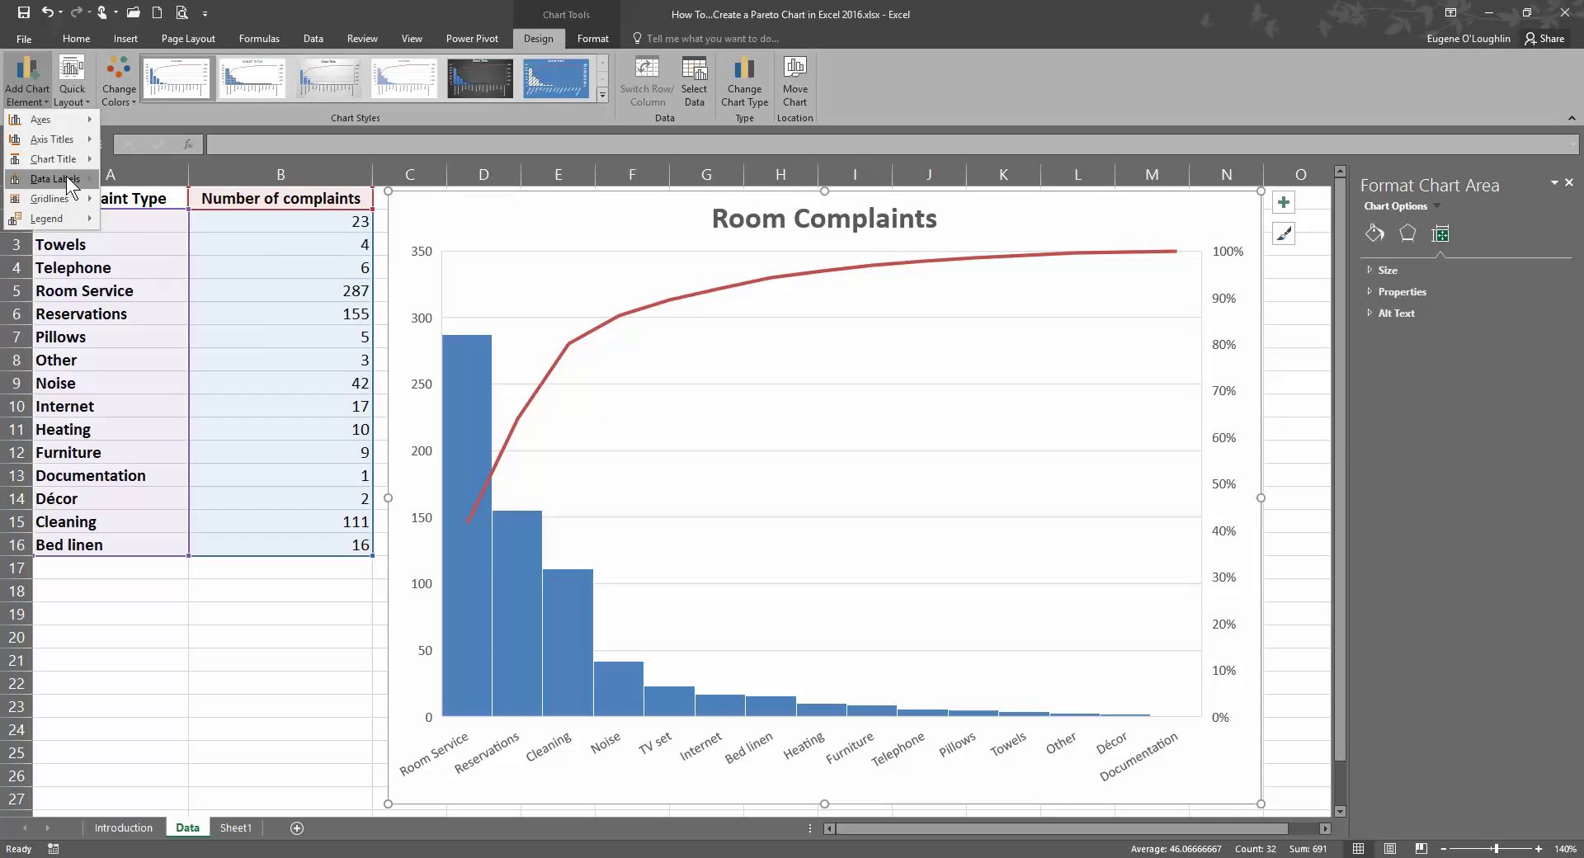
mouse_move(54, 179)
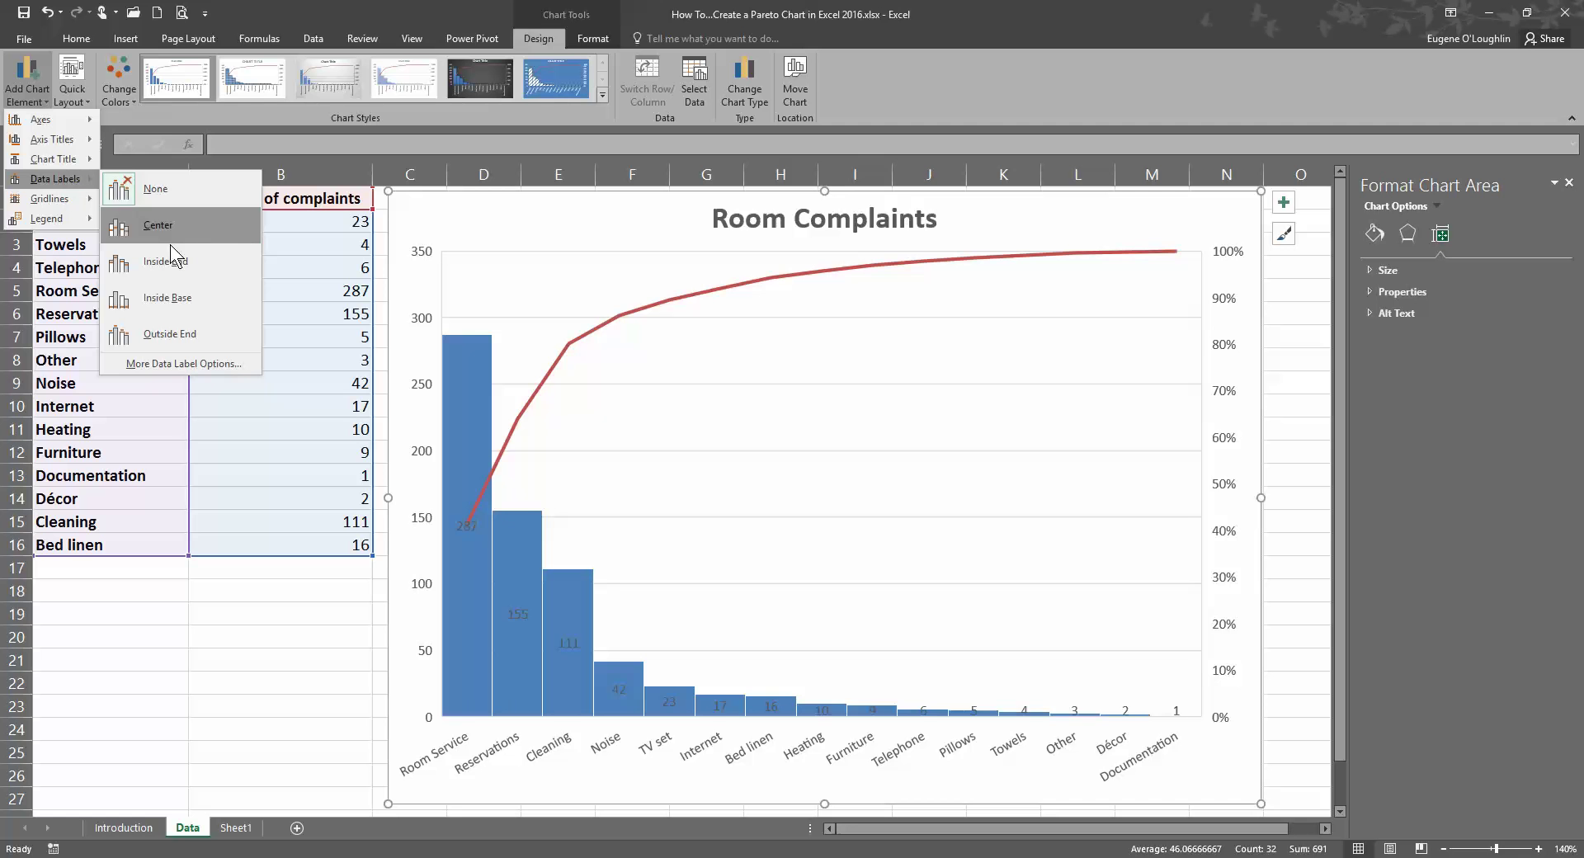
click(193, 335)
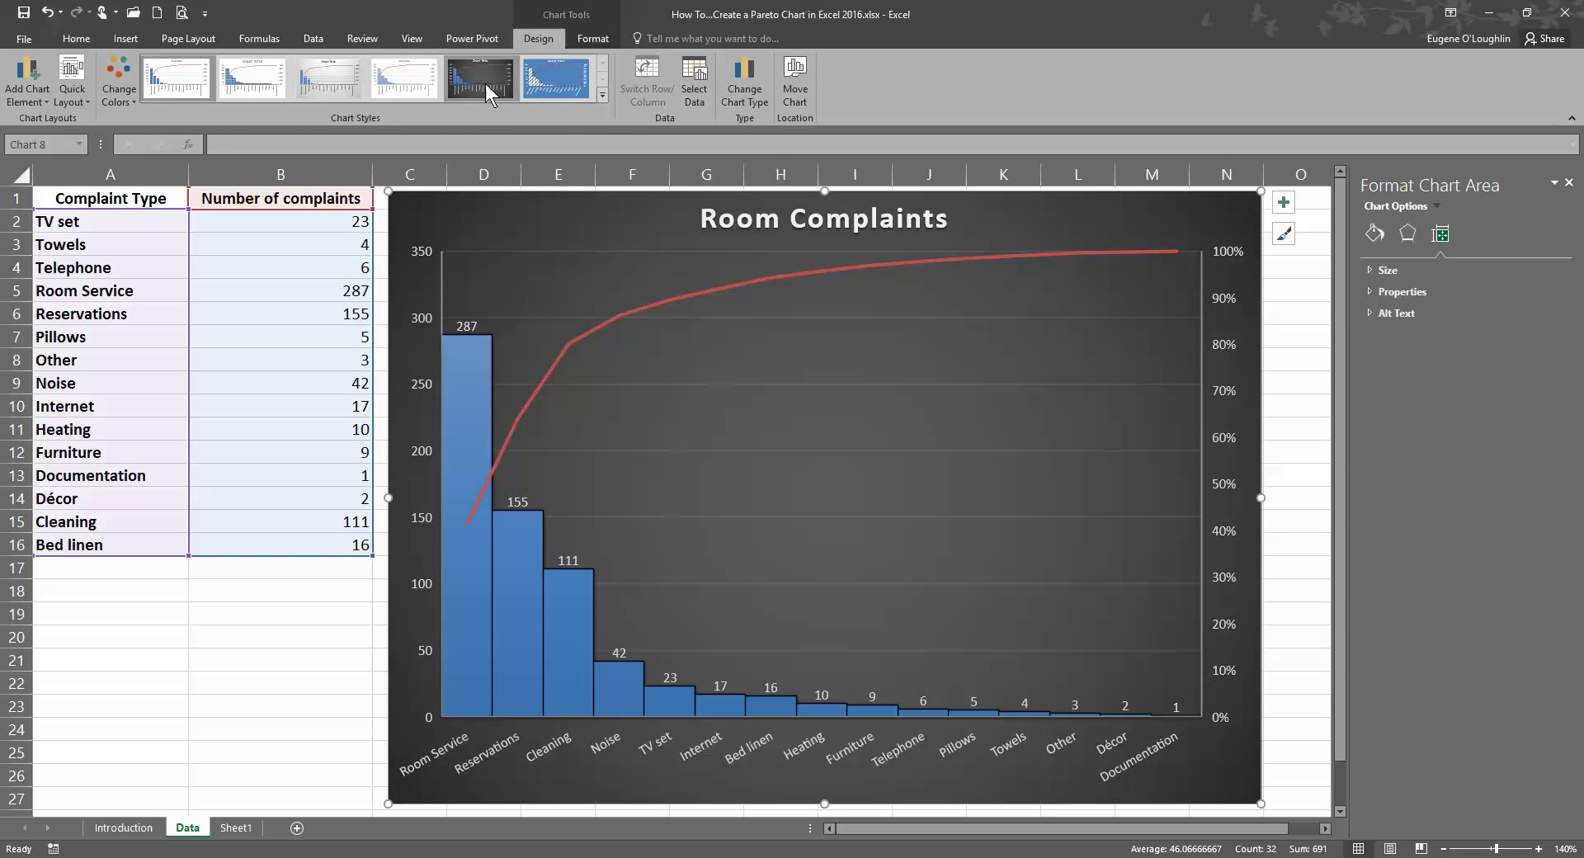
Apply the dark chart style with a charcoal background and white title
click(485, 82)
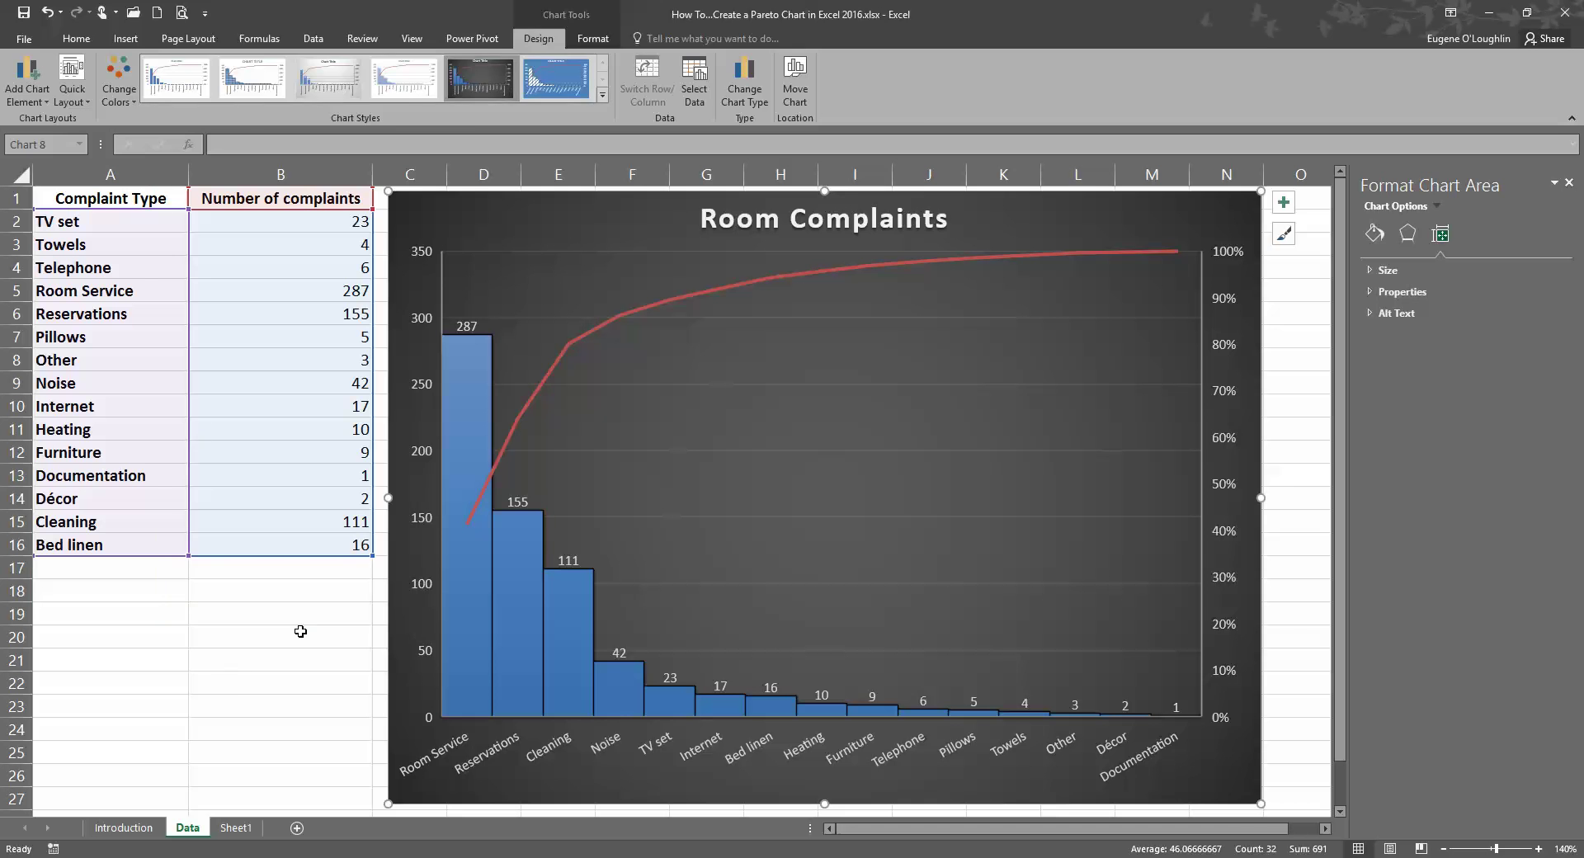
click(273, 650)
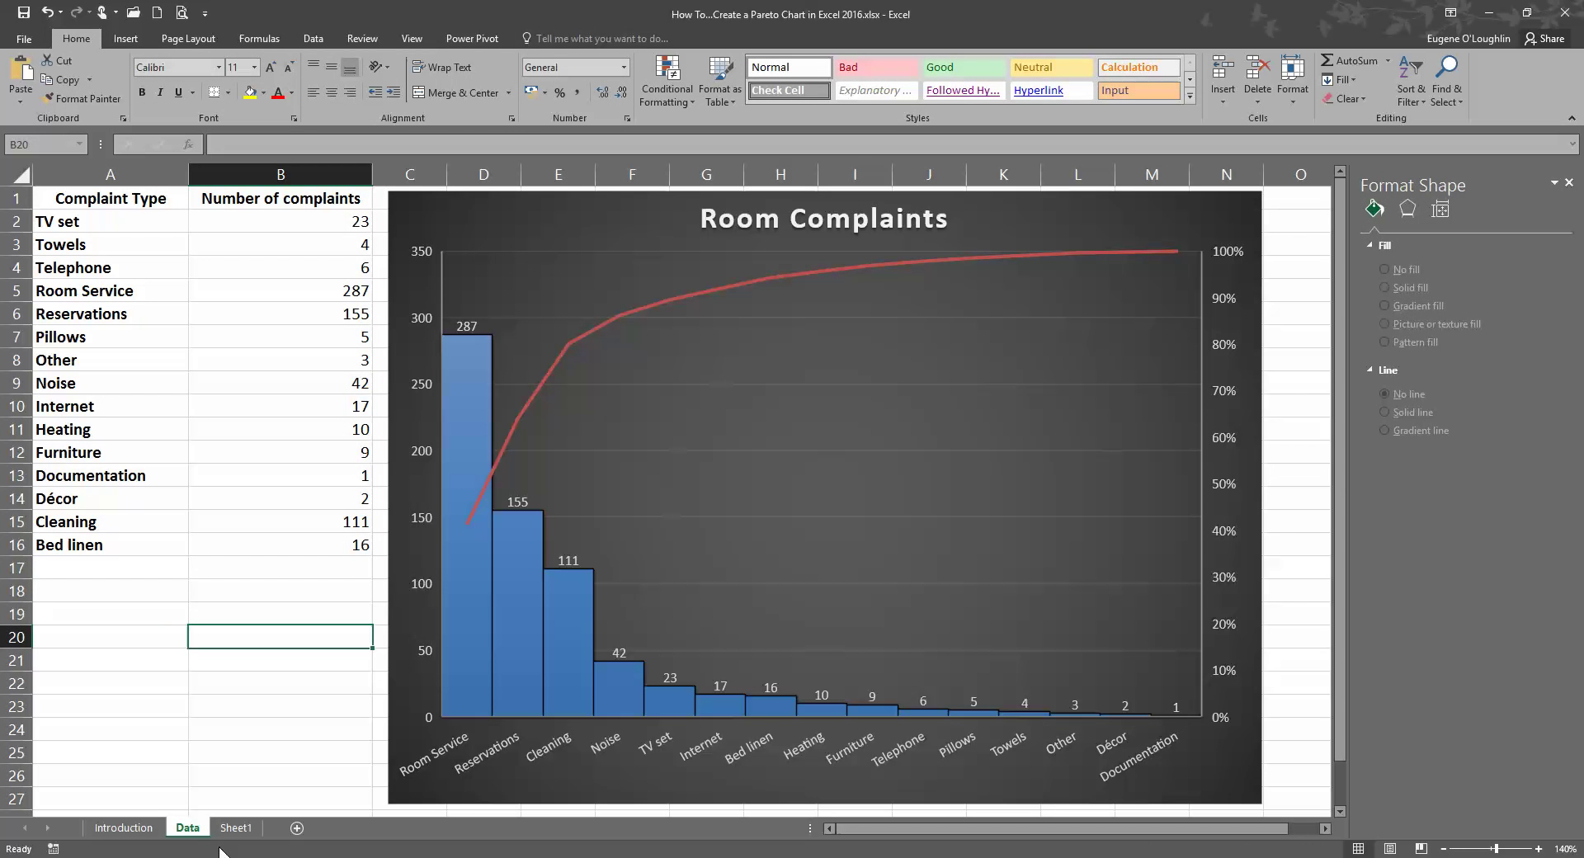